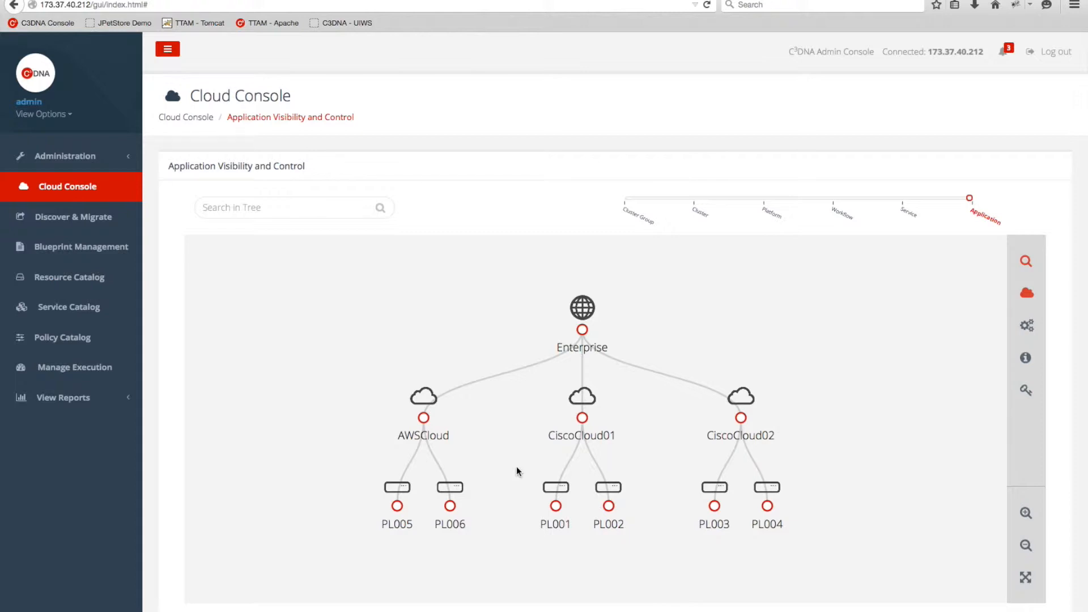
{"action": "left_click_drag", "start_coordinate": [670, 306], "coordinate": [642, 340]}
{"action": "scroll", "coordinate": [694, 316], "scroll_direction": "down", "scroll_amount": 1}
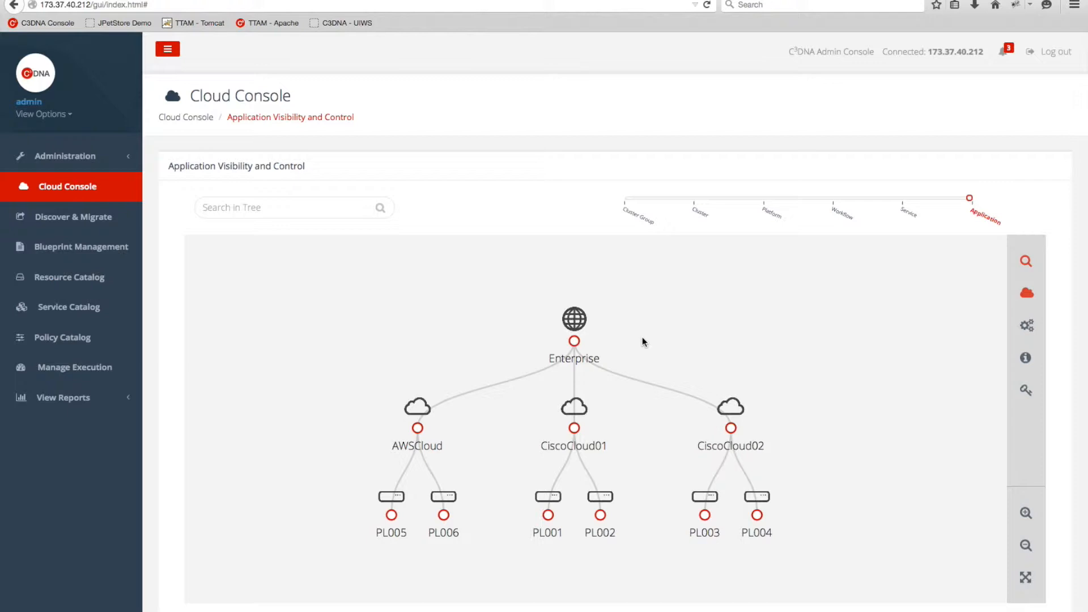
{"action": "scroll", "coordinate": [642, 337], "scroll_direction": "up", "scroll_amount": 2}
{"action": "scroll", "coordinate": [642, 337], "scroll_direction": "down", "scroll_amount": 4}
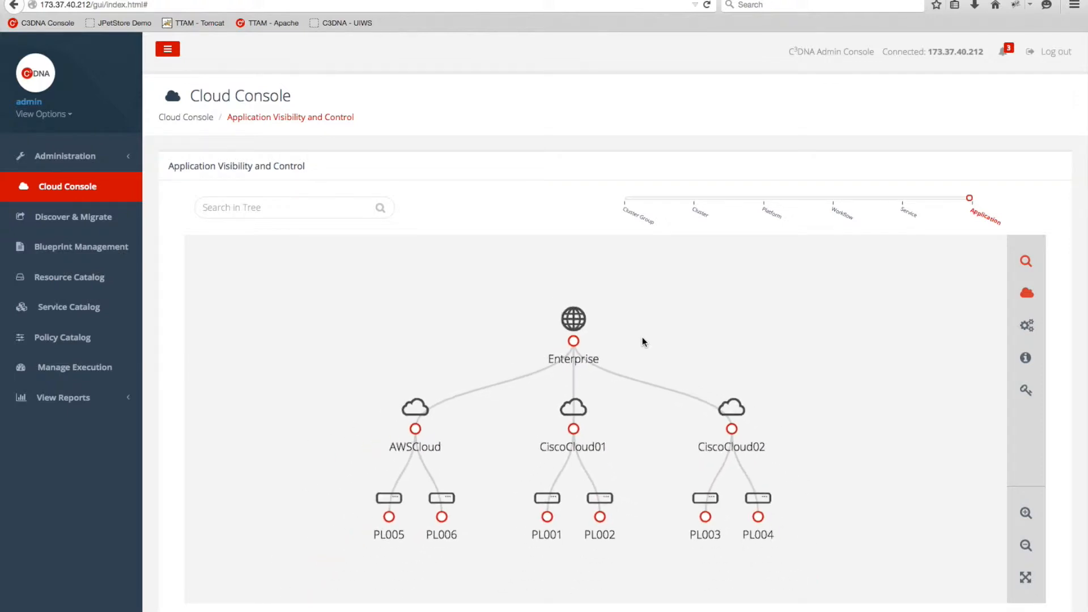
{"action": "scroll", "coordinate": [631, 394], "scroll_direction": "up", "scroll_amount": 1}
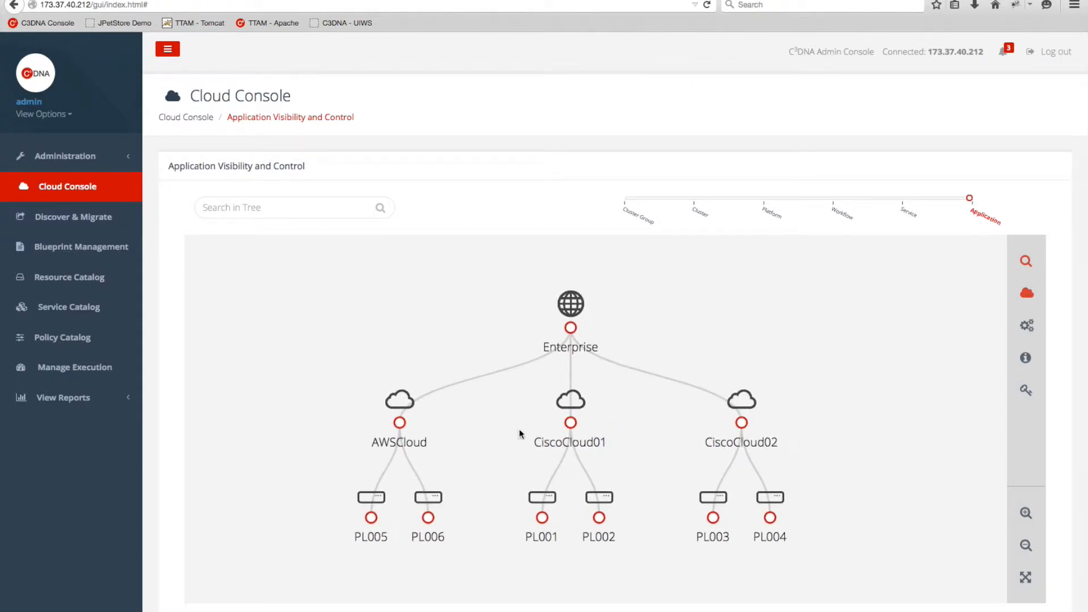
{"action": "scroll", "coordinate": [530, 369], "scroll_direction": "up", "scroll_amount": 1}
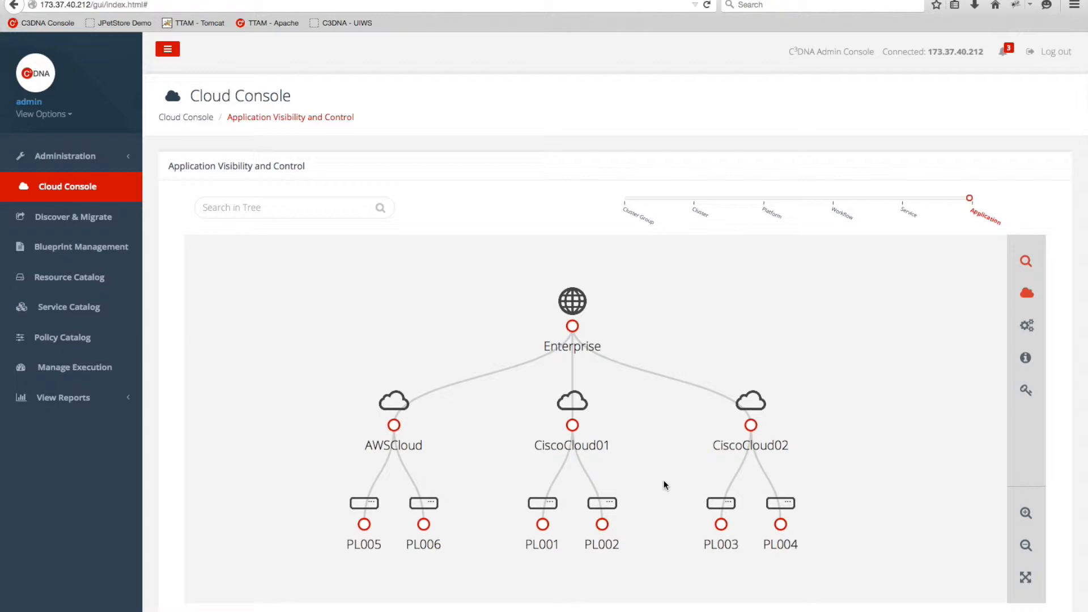
Inspect the PL001 and PL005 node details, then go to the Discover & Migrate page.
{"action": "left_click", "coordinate": [542, 528]}
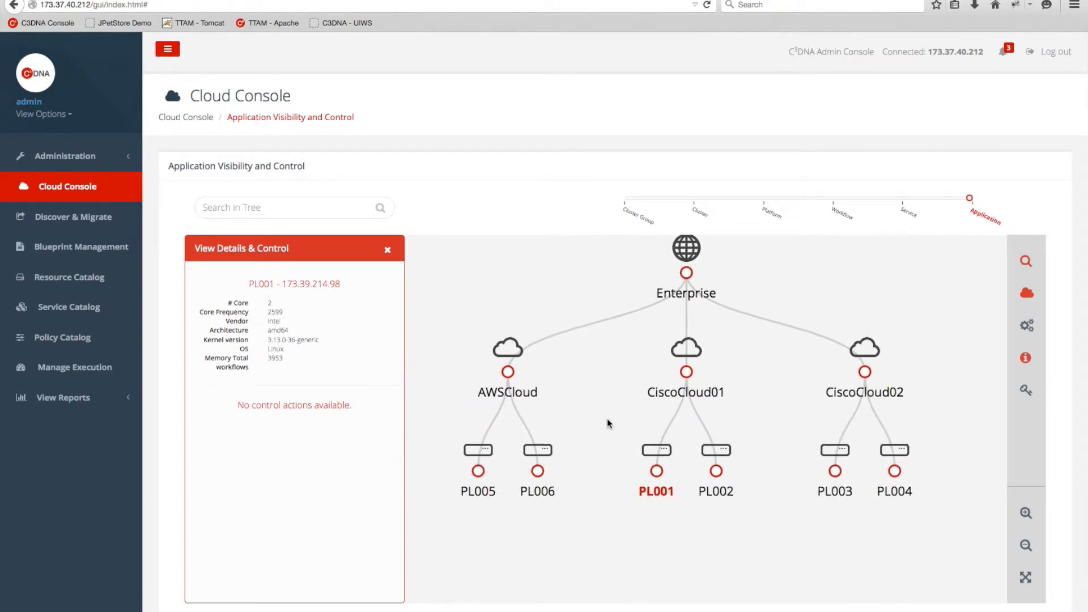
{"action": "left_click", "coordinate": [478, 491]}
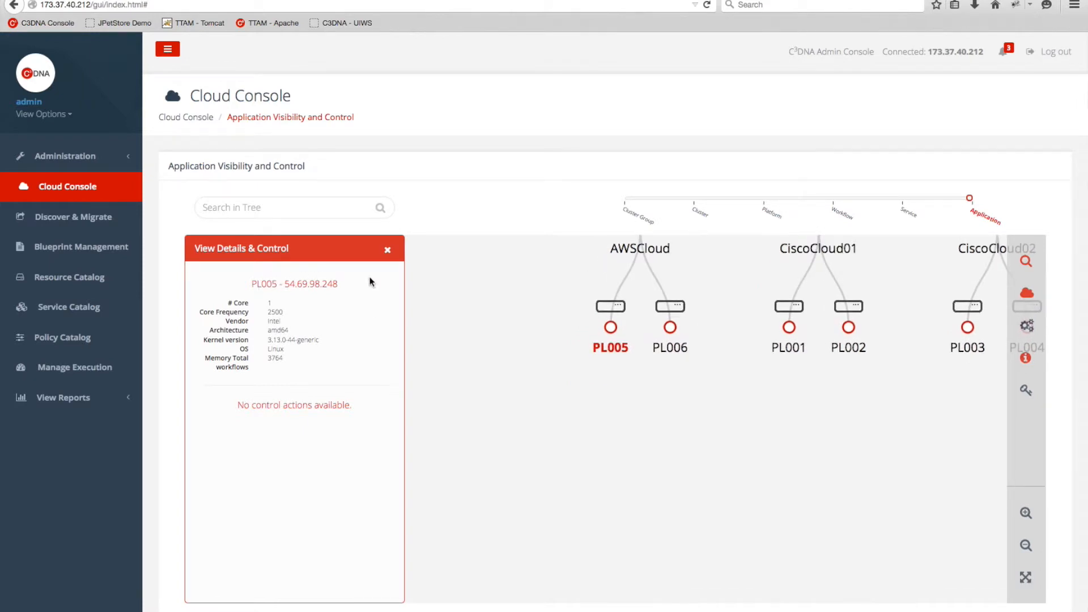
{"action": "left_click_drag", "start_coordinate": [566, 281], "coordinate": [440, 427]}
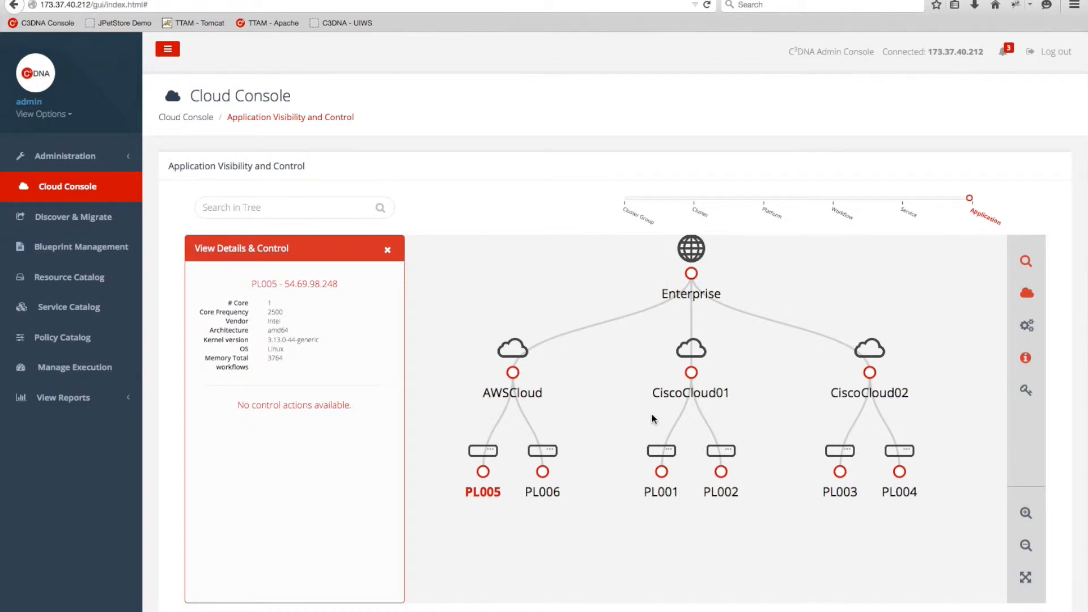
{"action": "left_click", "coordinate": [76, 216]}
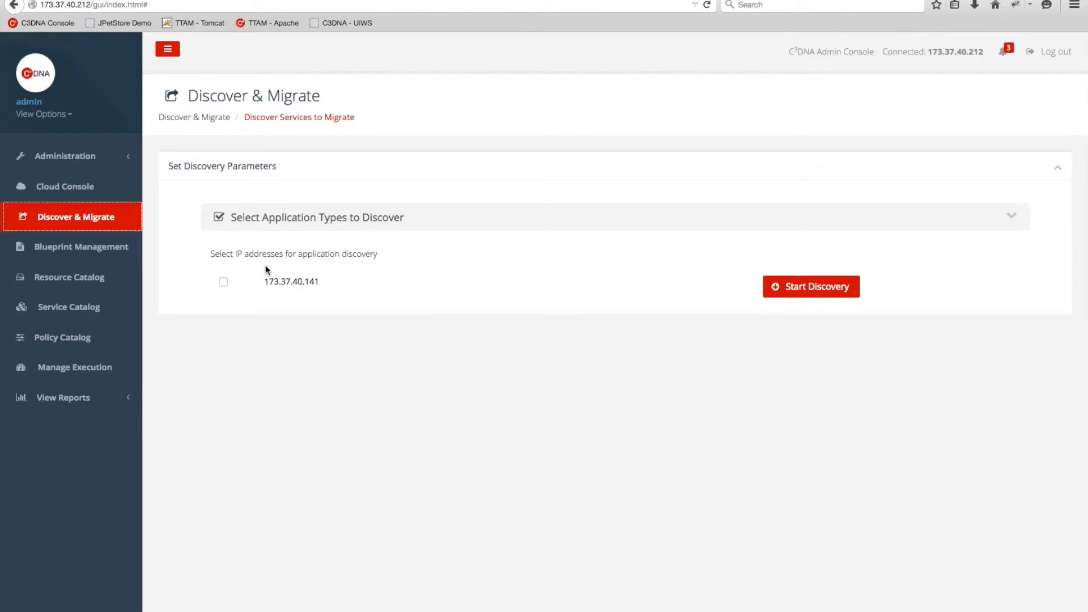
Run application discovery on host 173.37.40.141 and list the results by application type.
{"action": "left_click", "coordinate": [223, 282]}
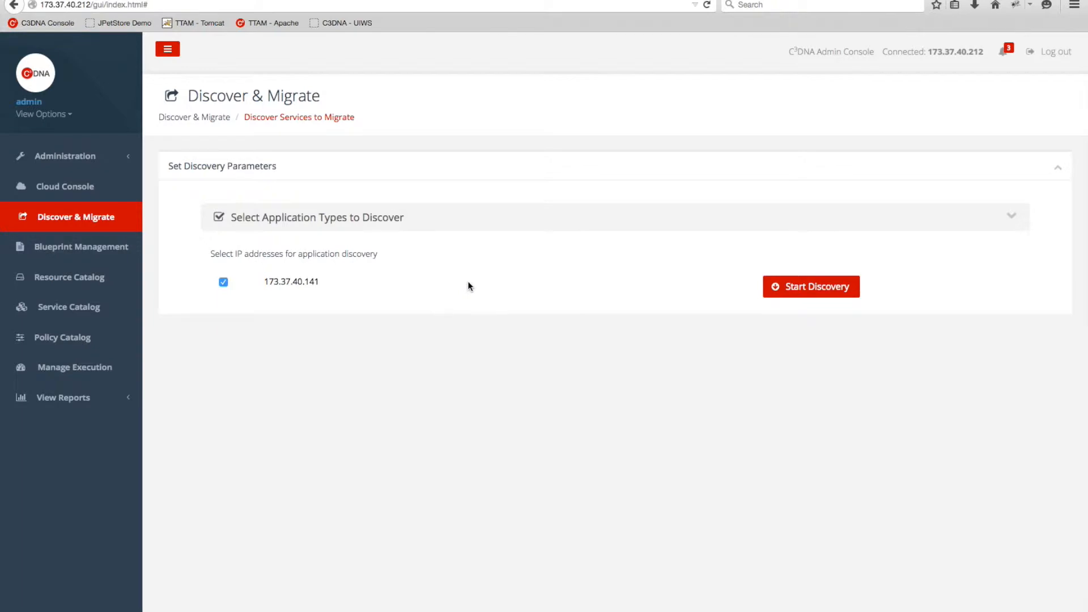
{"action": "left_click", "coordinate": [823, 292]}
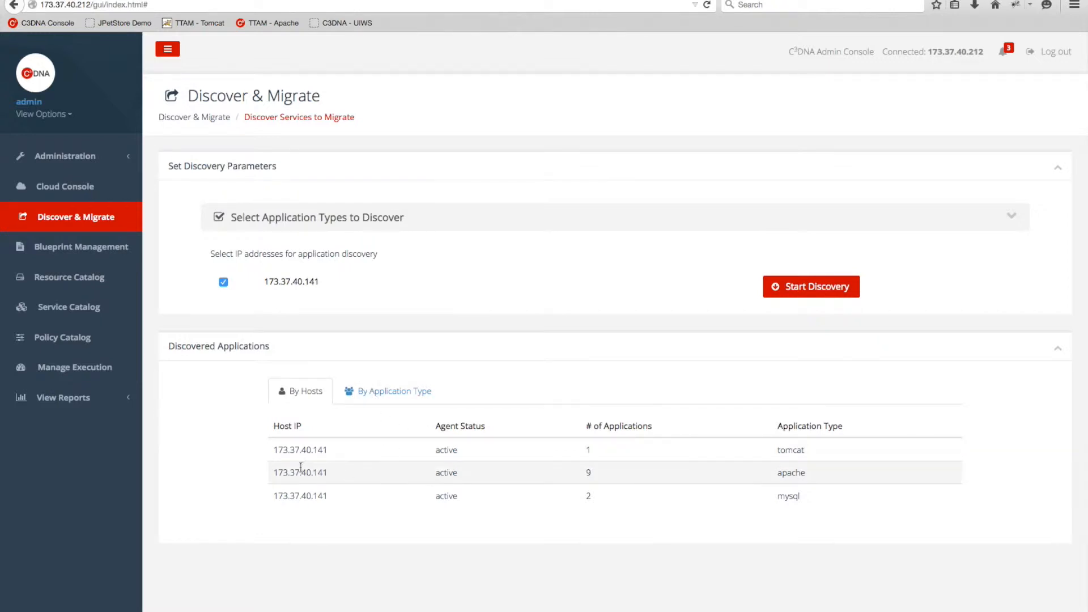
{"action": "left_click", "coordinate": [379, 394]}
Select the tam.war tomcat, apachetam.demo site and transactions_tam mysql applications.
{"action": "scroll", "coordinate": [581, 396], "scroll_direction": "down", "scroll_amount": 3}
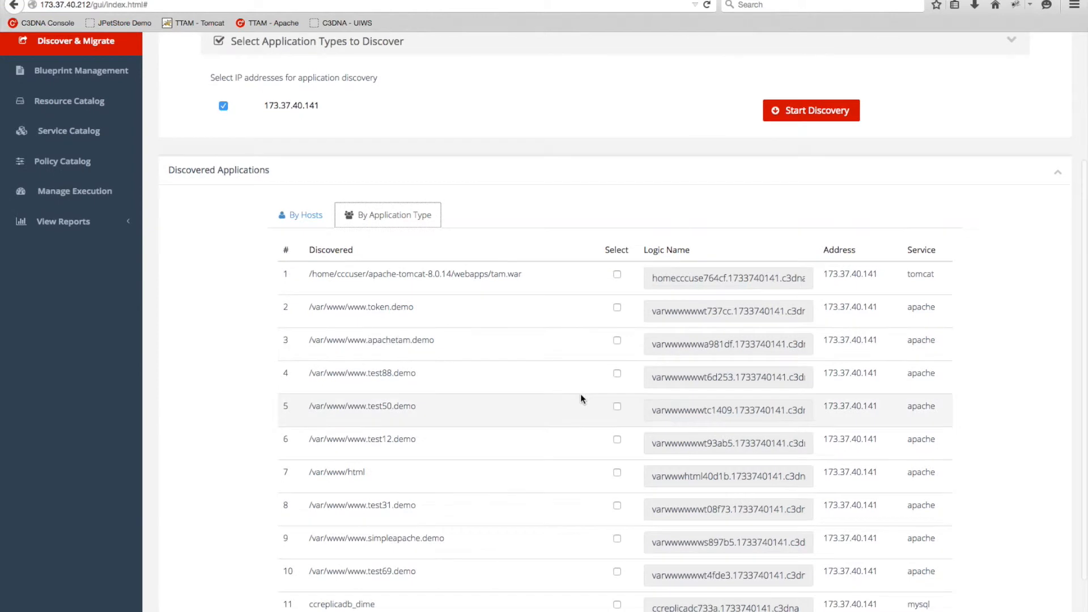
{"action": "scroll", "coordinate": [580, 399], "scroll_direction": "down", "scroll_amount": 1}
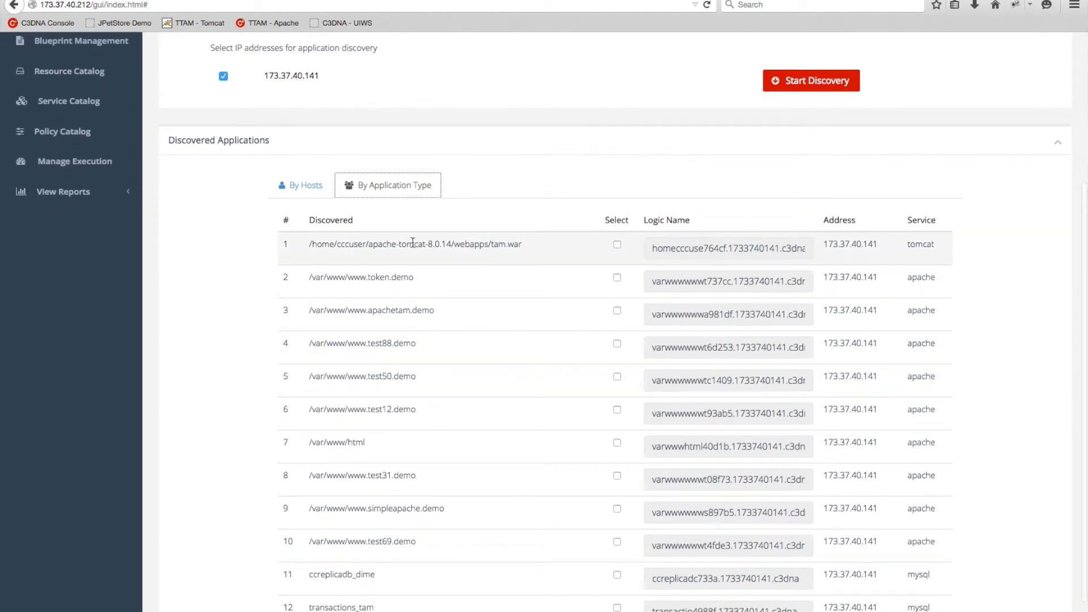
{"action": "left_click", "coordinate": [617, 246]}
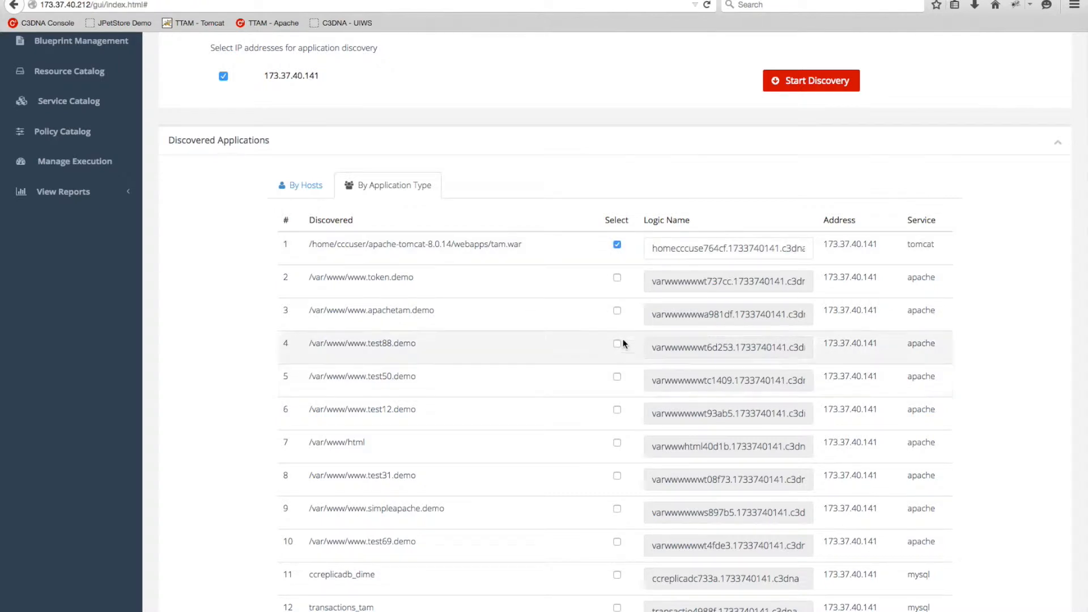
{"action": "left_click", "coordinate": [617, 311]}
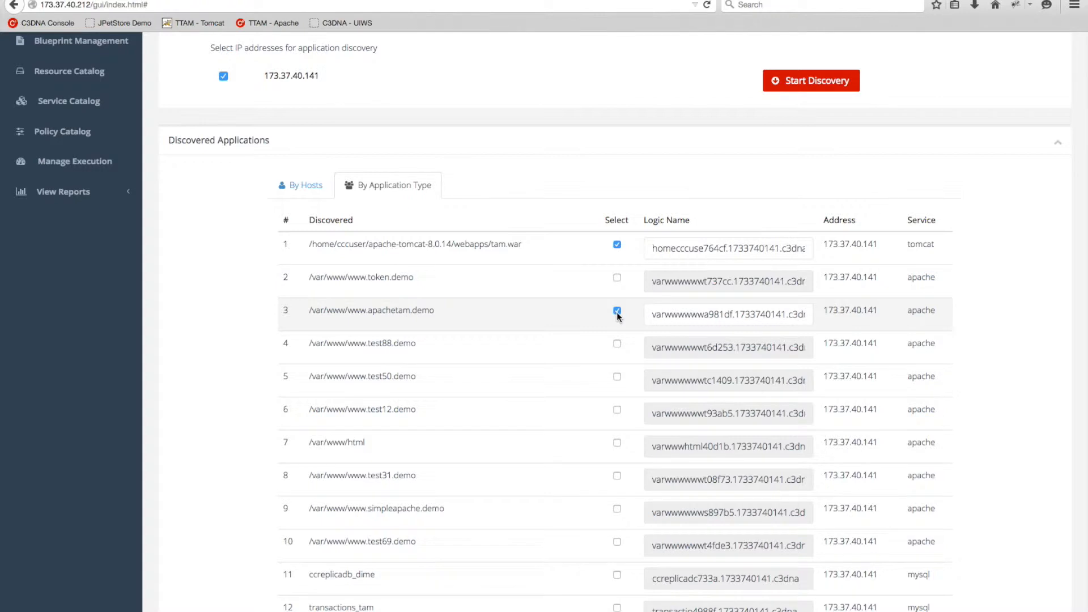
{"action": "scroll", "coordinate": [618, 316], "scroll_direction": "down", "scroll_amount": 2}
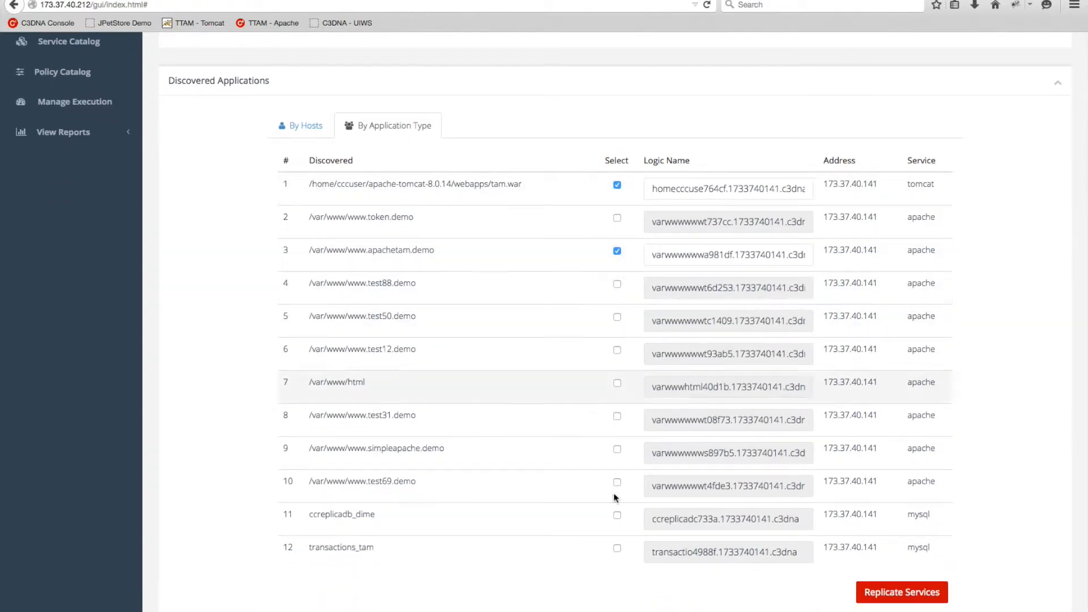
{"action": "left_click", "coordinate": [618, 548]}
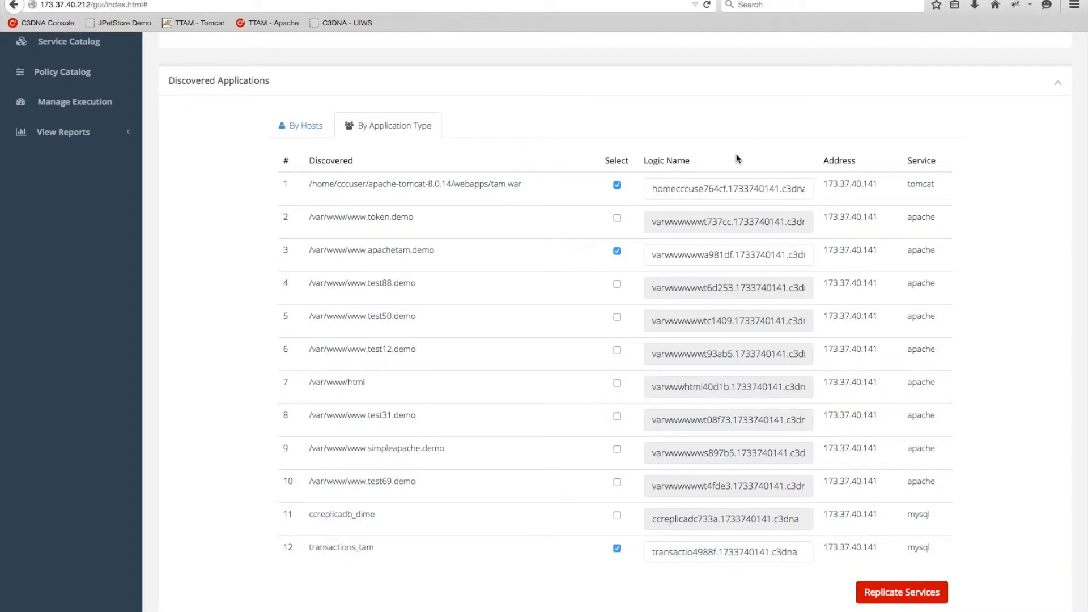
Rename their logic names to tomcat/apache/mysql.transactionstam.demo and start replicating them.
{"action": "triple_click", "coordinate": [722, 187]}
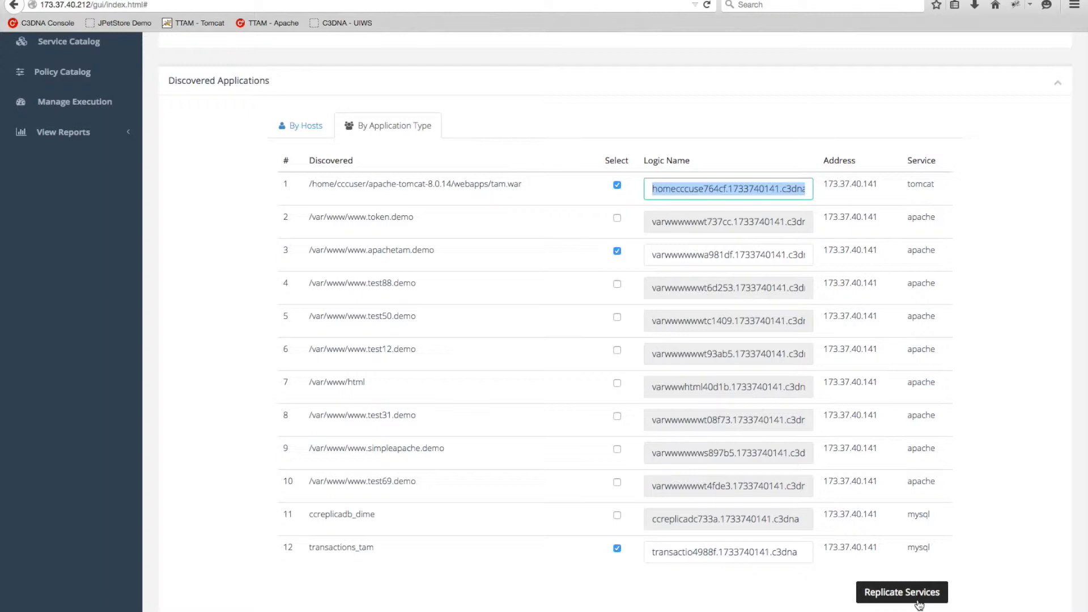
{"action": "type", "text": "tom"}
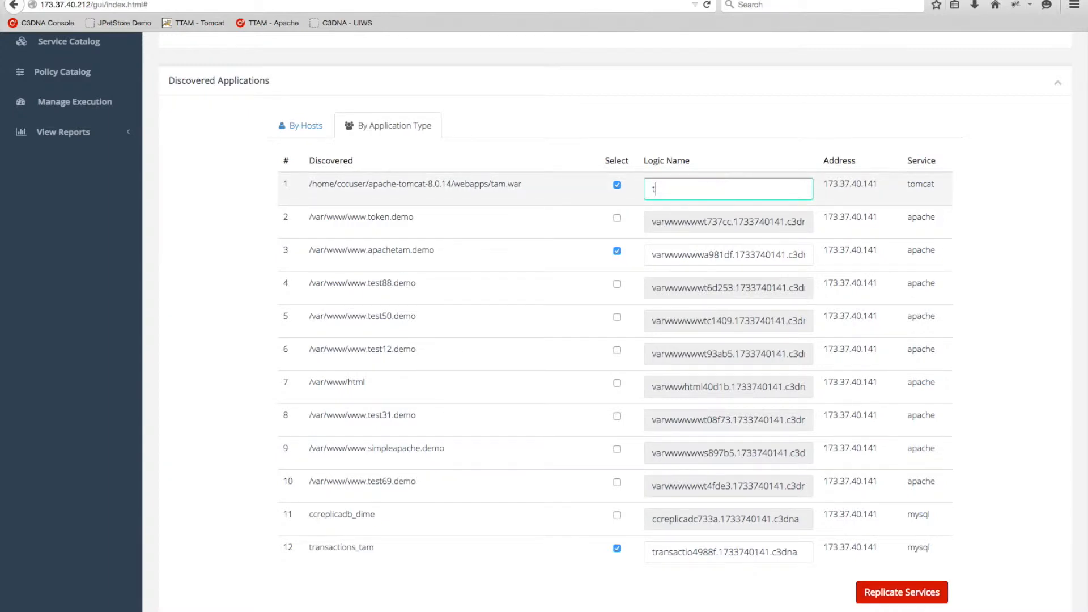
{"action": "type", "text": "cat.transactionstam.demo"}
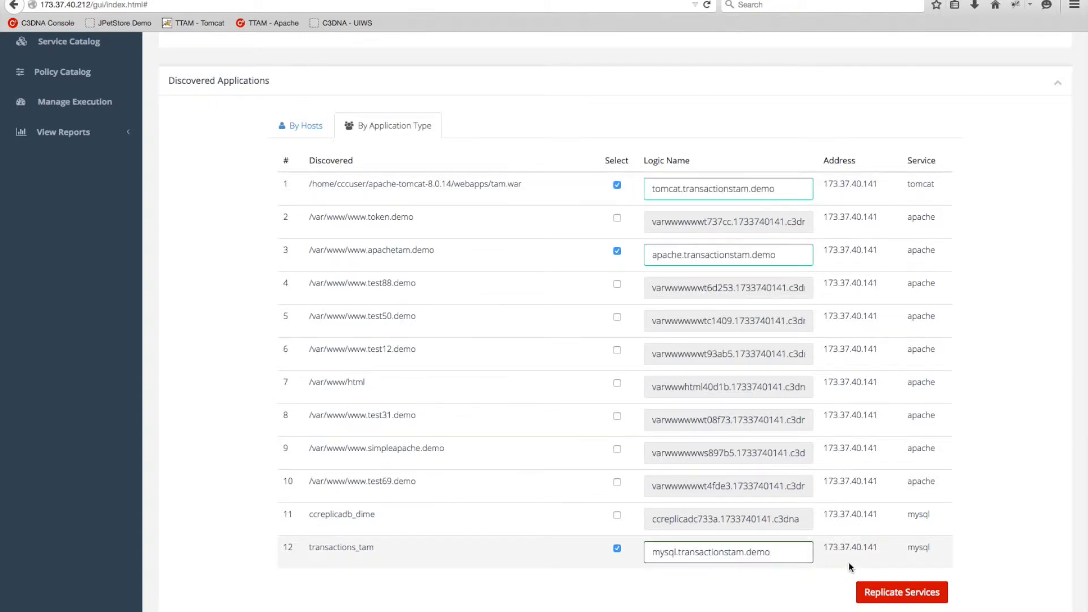
{"action": "left_click", "coordinate": [891, 593]}
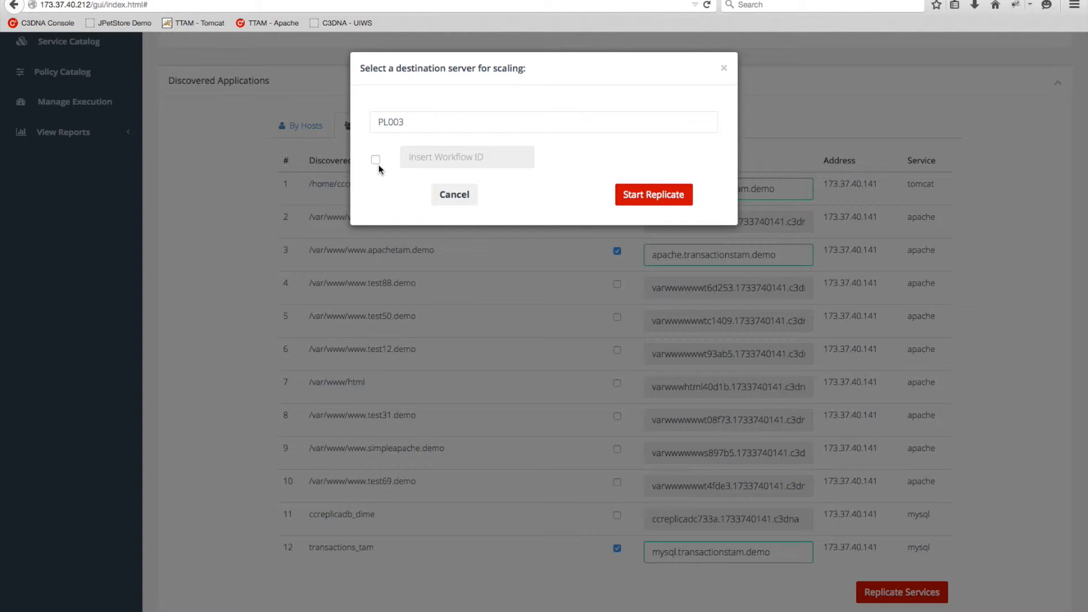
Replicate to destination PL001 with workflow ID c3dna-demo, then dismiss the success notice.
{"action": "left_click", "coordinate": [405, 126]}
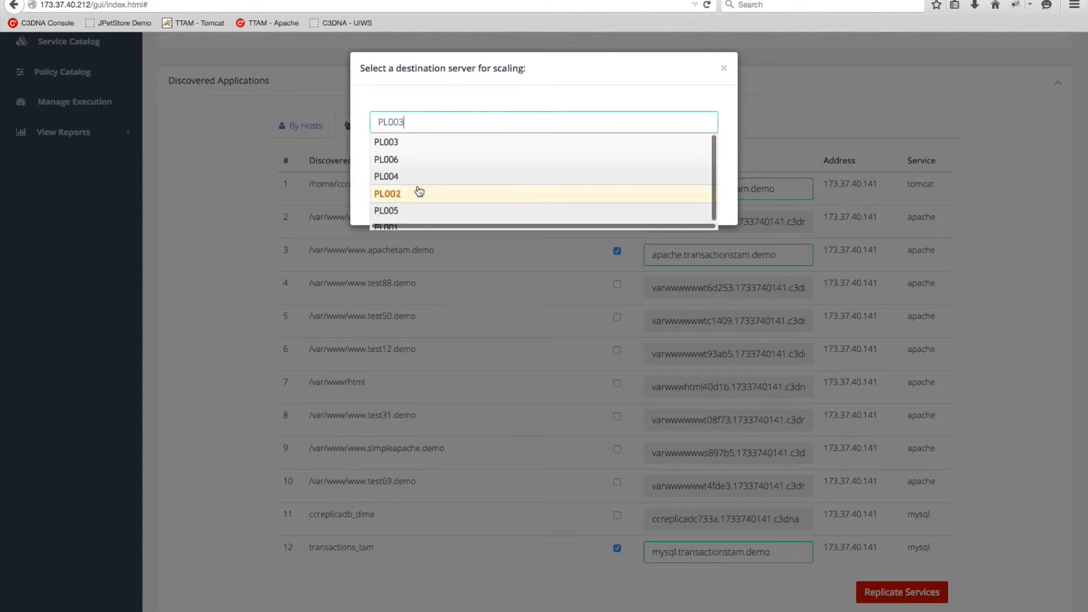
{"action": "left_click", "coordinate": [396, 220]}
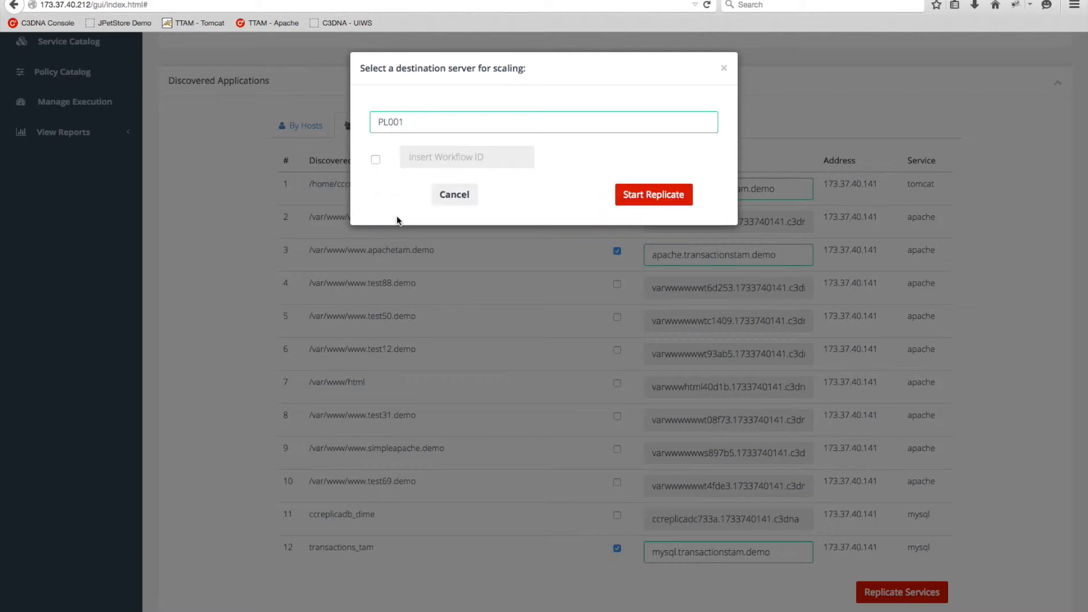
{"action": "left_click", "coordinate": [376, 161]}
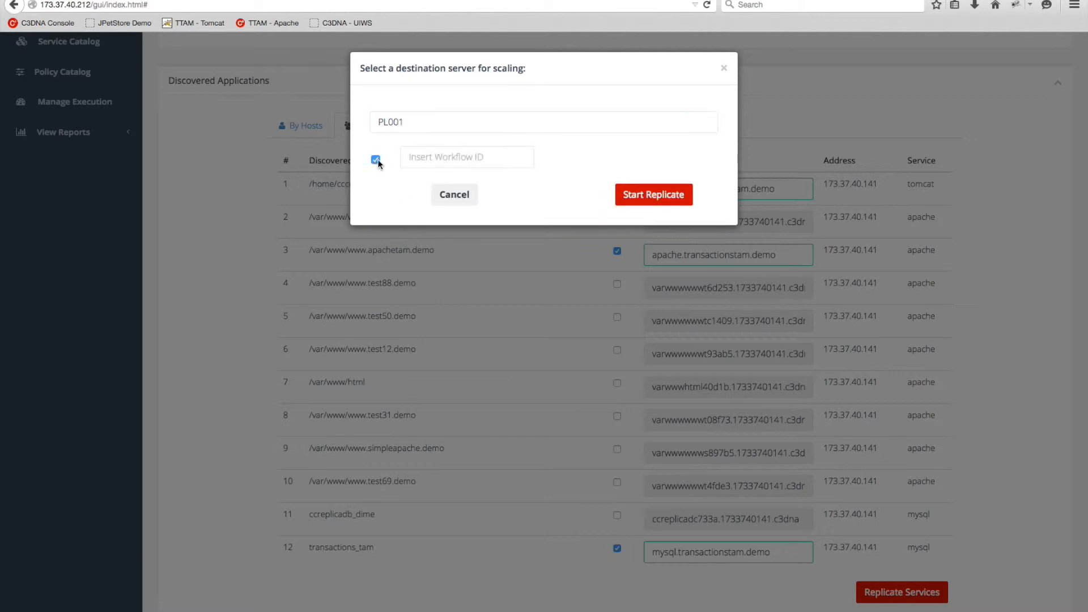
{"action": "left_click", "coordinate": [444, 157]}
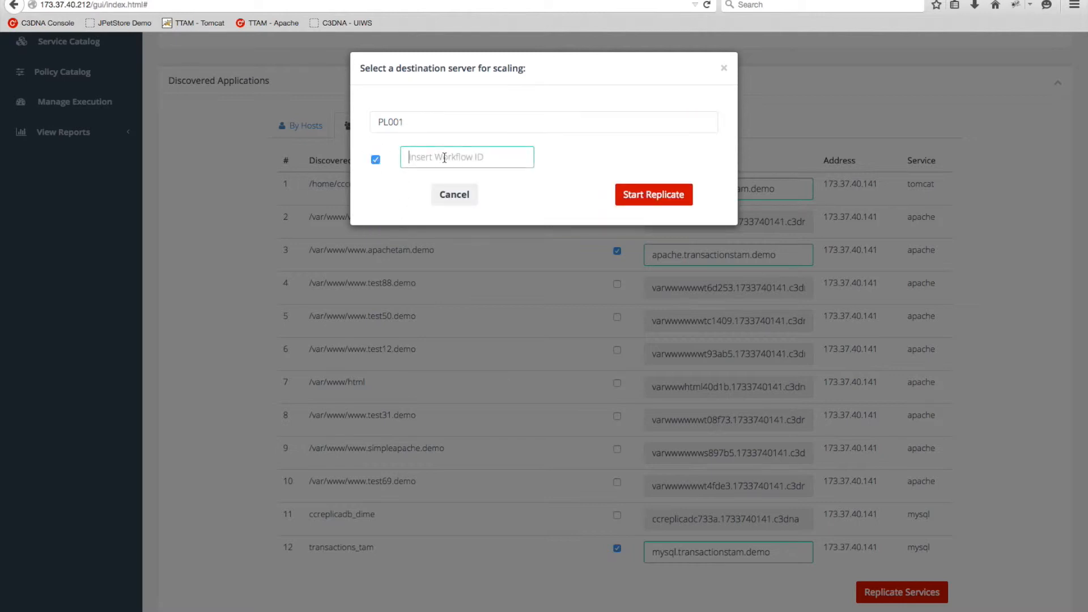
{"action": "type", "text": "demo"}
{"action": "key", "text": "BackSpace"}
{"action": "key", "text": "BackSpace"}
{"action": "key", "text": "BackSpace"}
{"action": "key", "text": "BackSpace"}
{"action": "type", "text": "c3dna-demo"}
{"action": "left_click", "coordinate": [666, 201]}
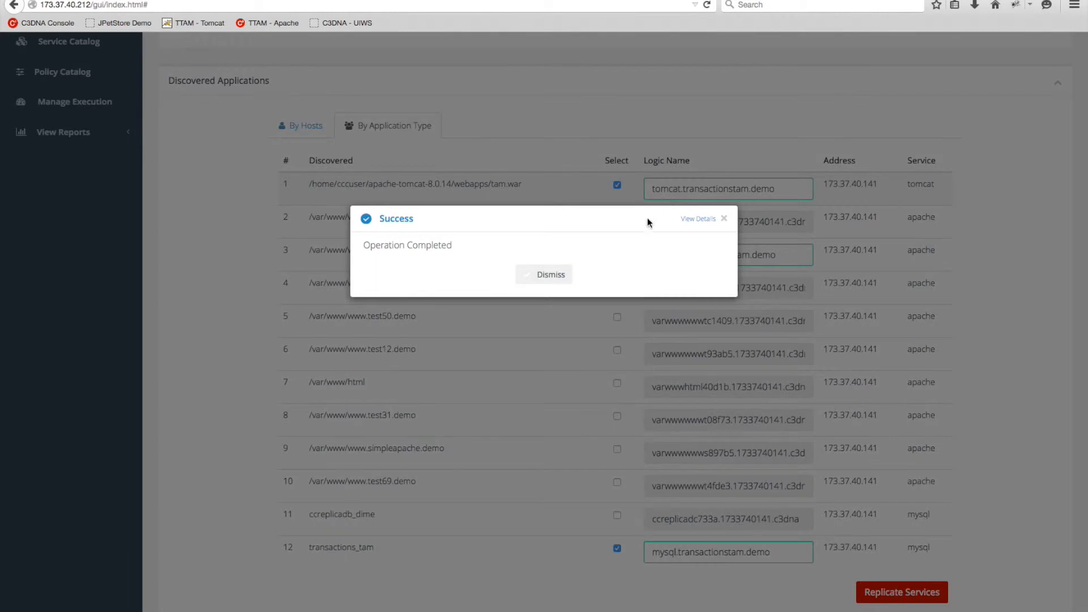
{"action": "left_click", "coordinate": [551, 275]}
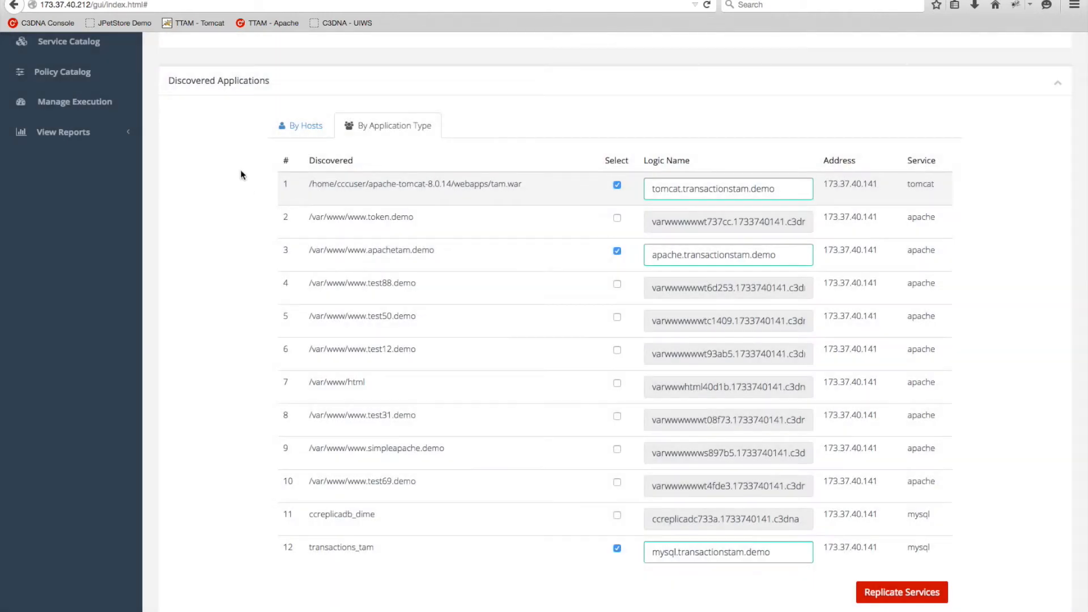
{"action": "scroll", "coordinate": [116, 151], "scroll_direction": "up", "scroll_amount": 5}
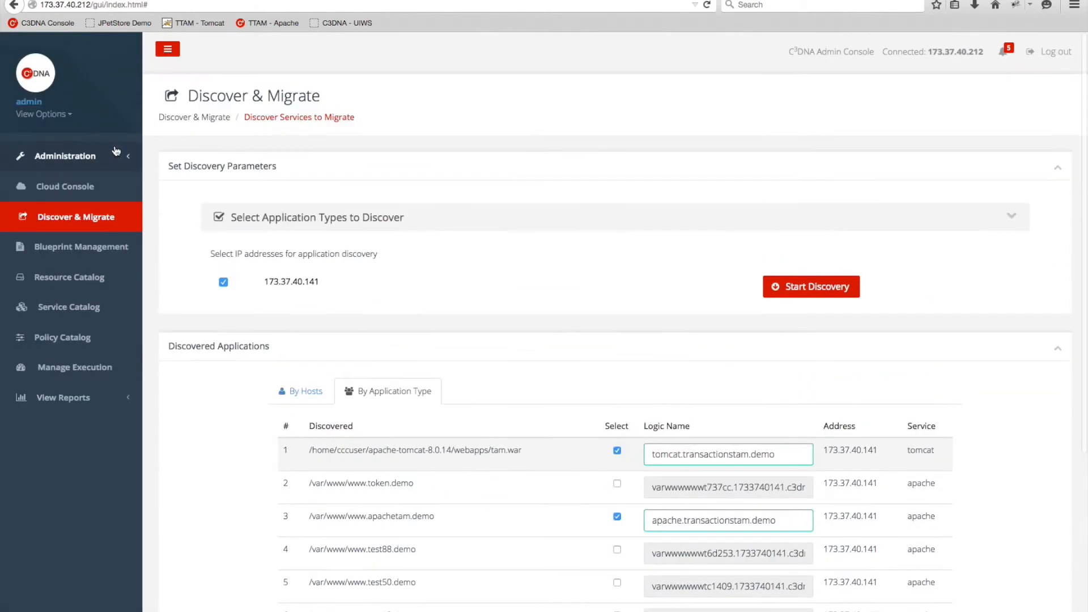
In the Cloud Console tree, bring the c3dna-demo branch and its three transactionstam.demo services into view.
{"action": "left_click", "coordinate": [82, 187]}
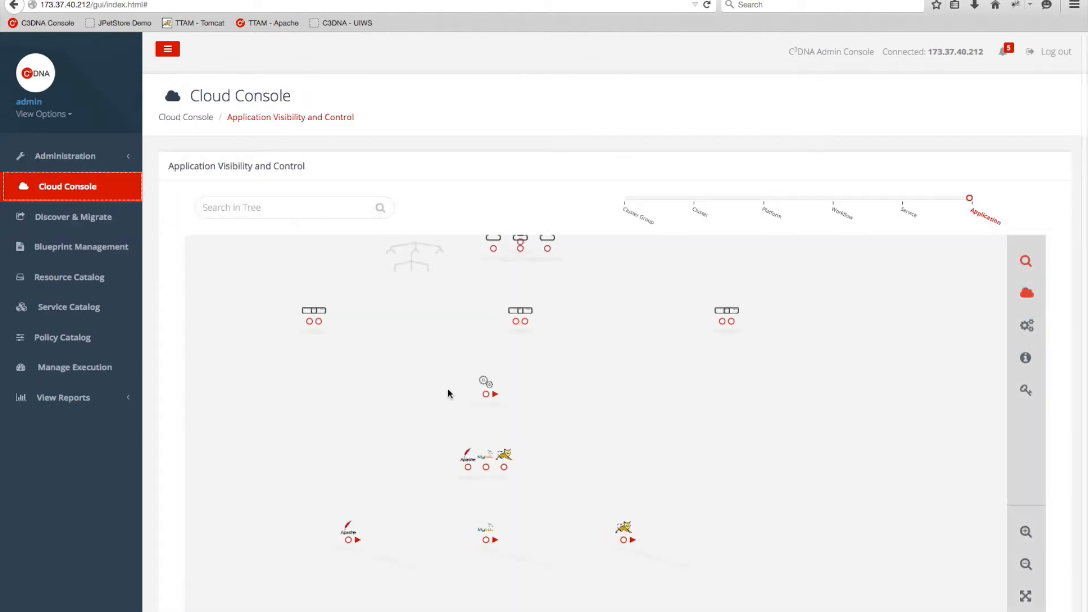
{"action": "left_click_drag", "start_coordinate": [746, 407], "coordinate": [636, 349]}
{"action": "scroll", "coordinate": [636, 349], "scroll_direction": "up", "scroll_amount": 5}
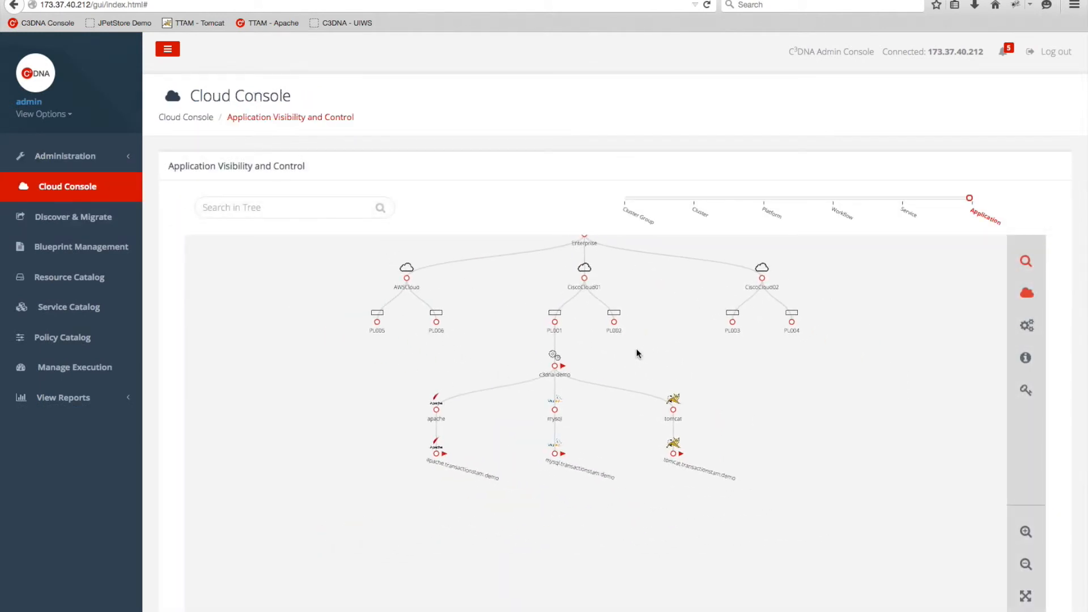
{"action": "left_click_drag", "start_coordinate": [529, 330], "coordinate": [593, 324]}
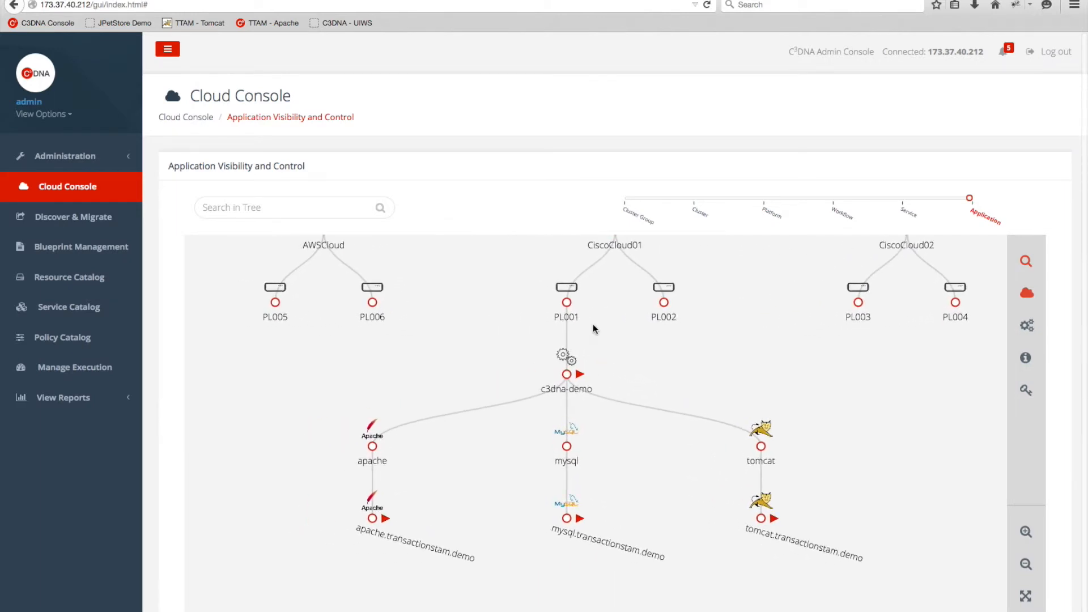
{"action": "scroll", "coordinate": [589, 321], "scroll_direction": "up", "scroll_amount": 2}
{"action": "left_click_drag", "start_coordinate": [598, 382], "coordinate": [598, 338]}
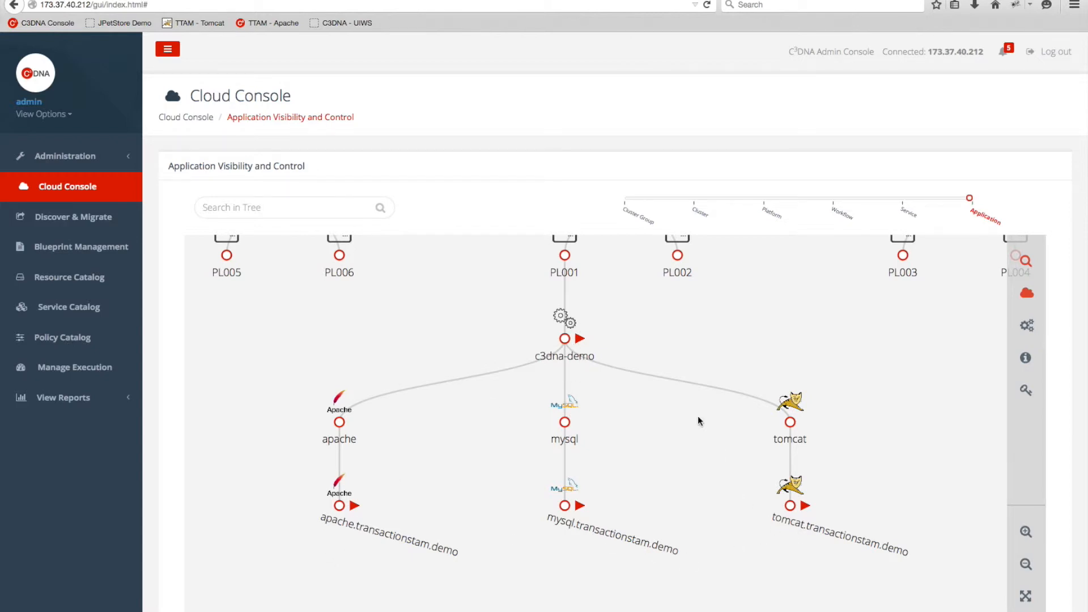
{"action": "left_click_drag", "start_coordinate": [660, 335], "coordinate": [661, 379]}
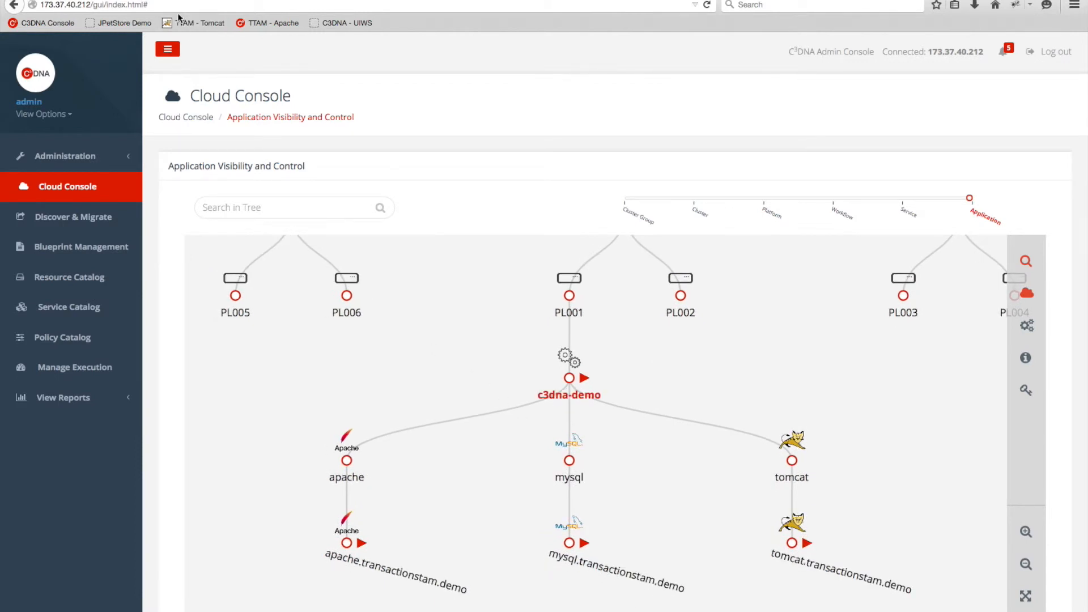
Open the TTAM - Tomcat Writer and TTAM - Apache Reader pages in new tabs.
{"action": "left_click", "coordinate": [160, 1]}
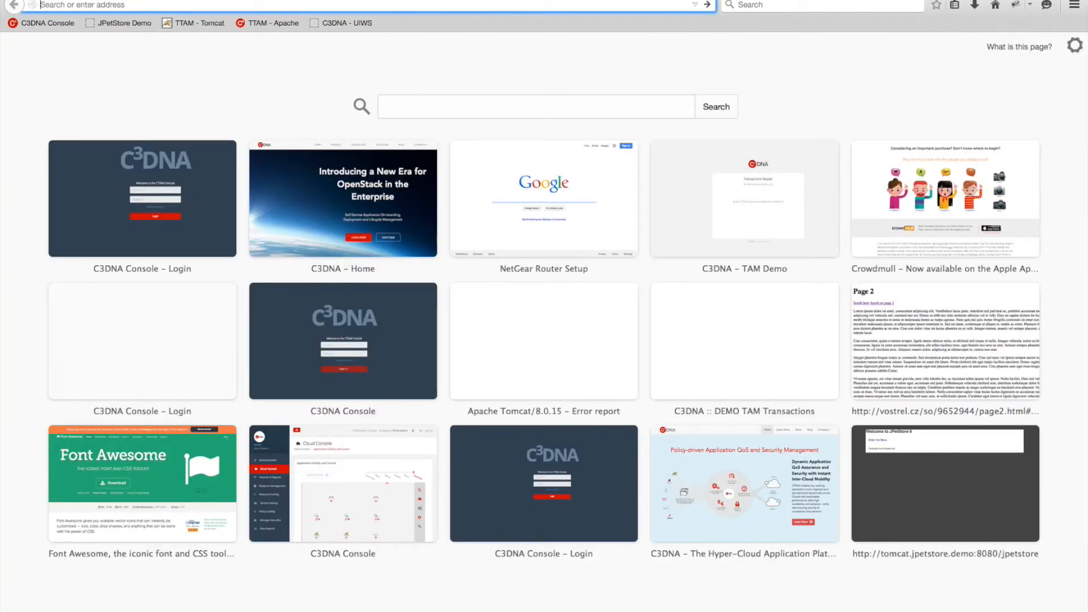
{"action": "left_click", "coordinate": [198, 22]}
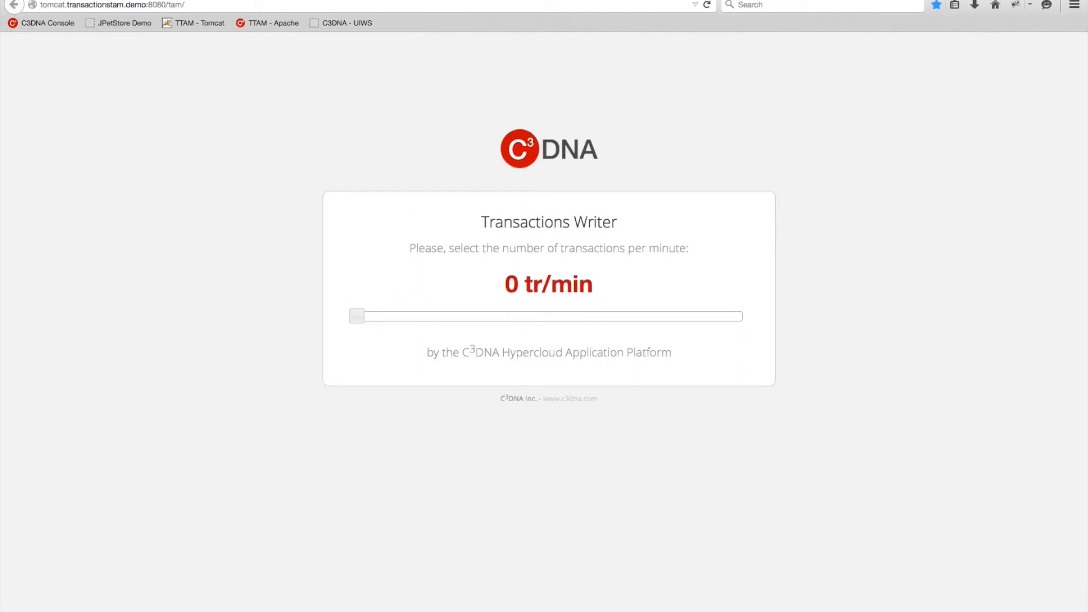
{"action": "key", "text": "super+t"}
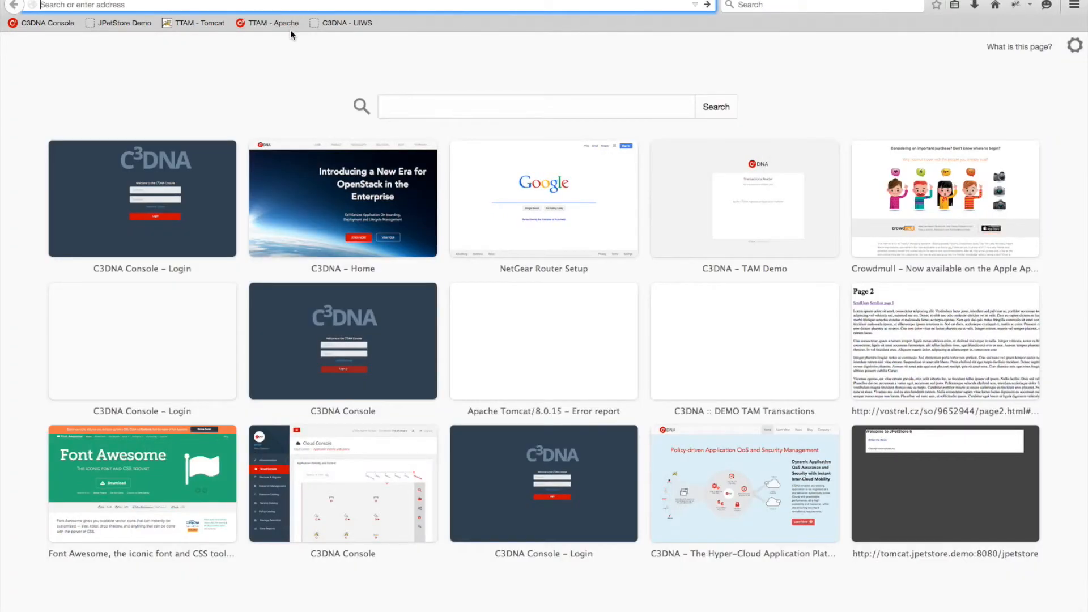
{"action": "left_click", "coordinate": [268, 22]}
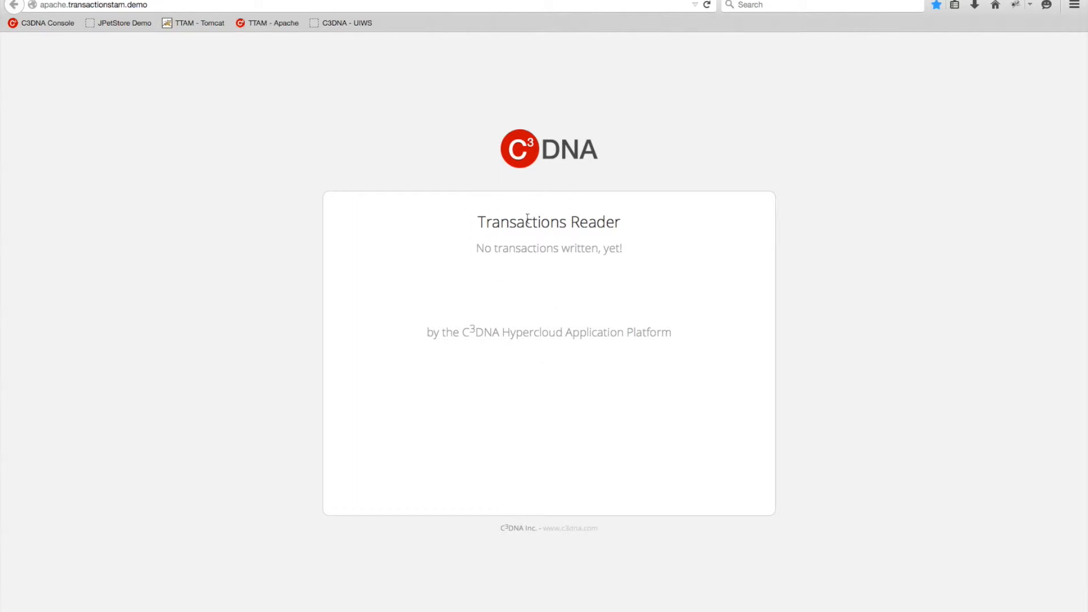
Confirm the Reader shows no transactions yet, then set the Writer rate to 20 tr/min.
{"action": "left_click_drag", "start_coordinate": [457, 249], "coordinate": [626, 251]}
{"action": "left_click", "coordinate": [526, 298]}
{"action": "left_click", "coordinate": [223, 0]}
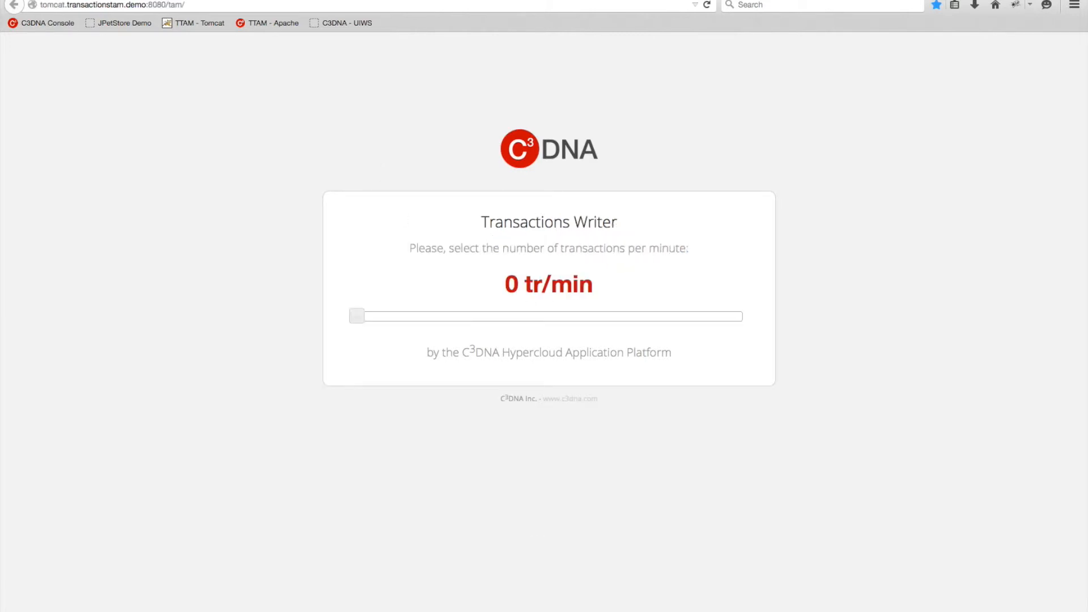
{"action": "left_click_drag", "start_coordinate": [357, 317], "coordinate": [487, 314]}
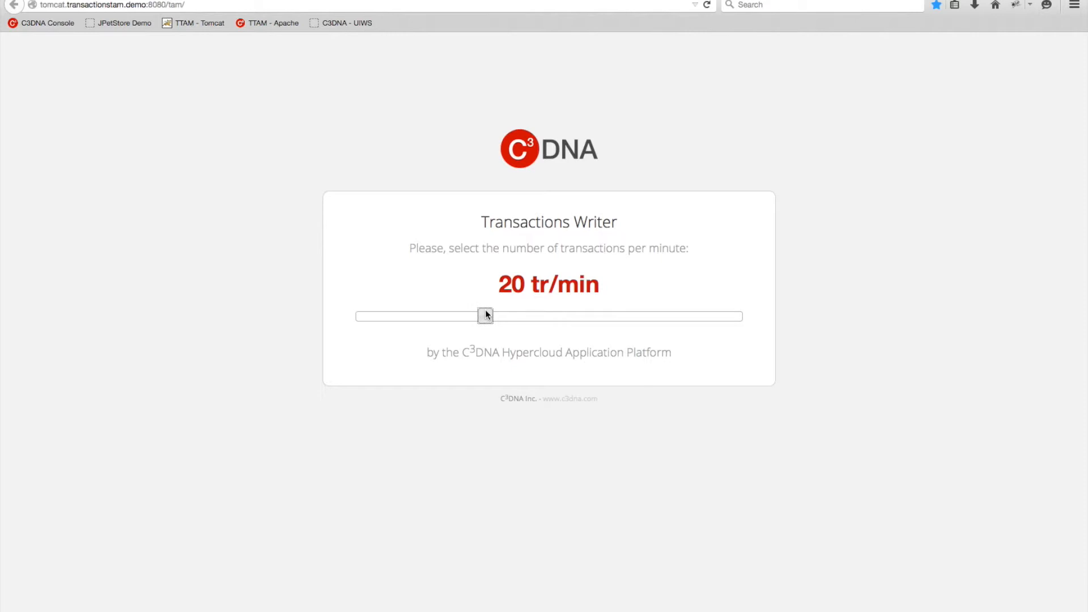
Check the Reader's five transactions into database 173.39.214.98, then return to the Cloud Console.
{"action": "left_click", "coordinate": [273, 23]}
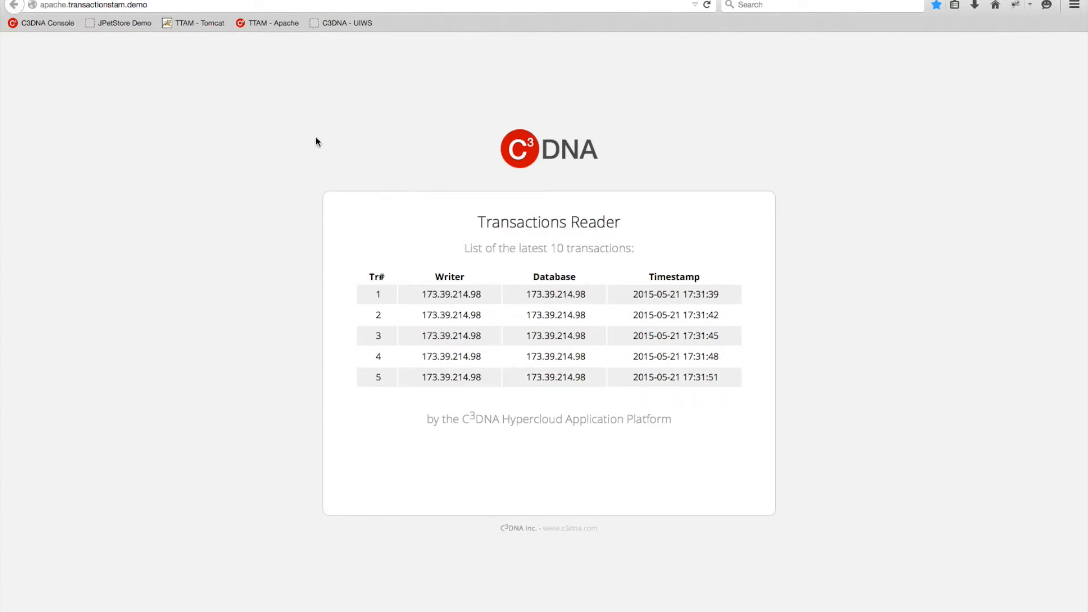
{"action": "left_click", "coordinate": [68, 0]}
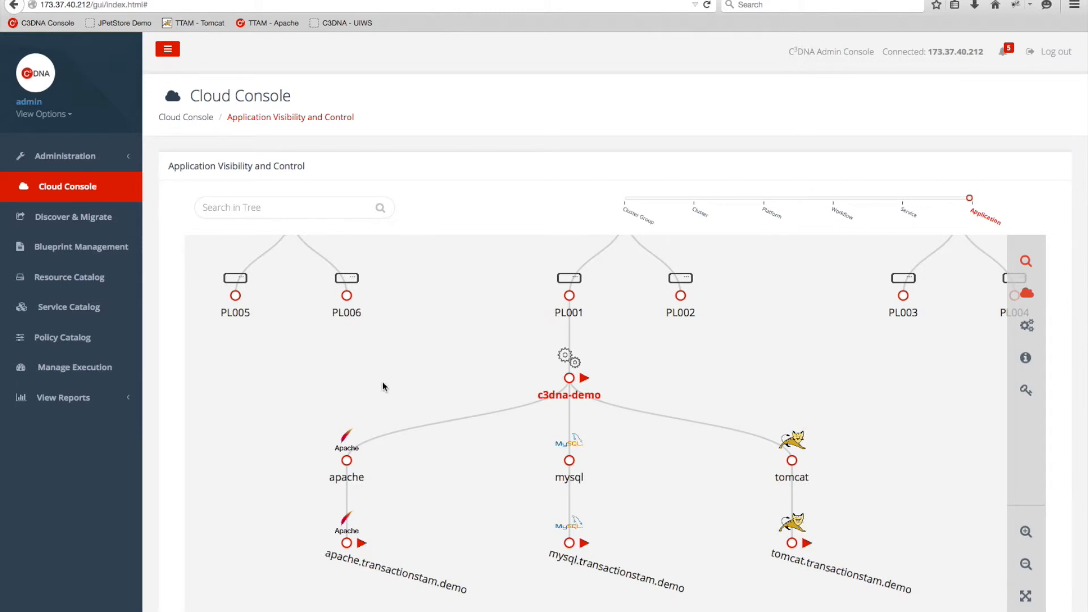
Review the Migrate Transactions DB policy details in the Policy Catalog, then go to Manage Execution.
{"action": "left_click", "coordinate": [76, 349]}
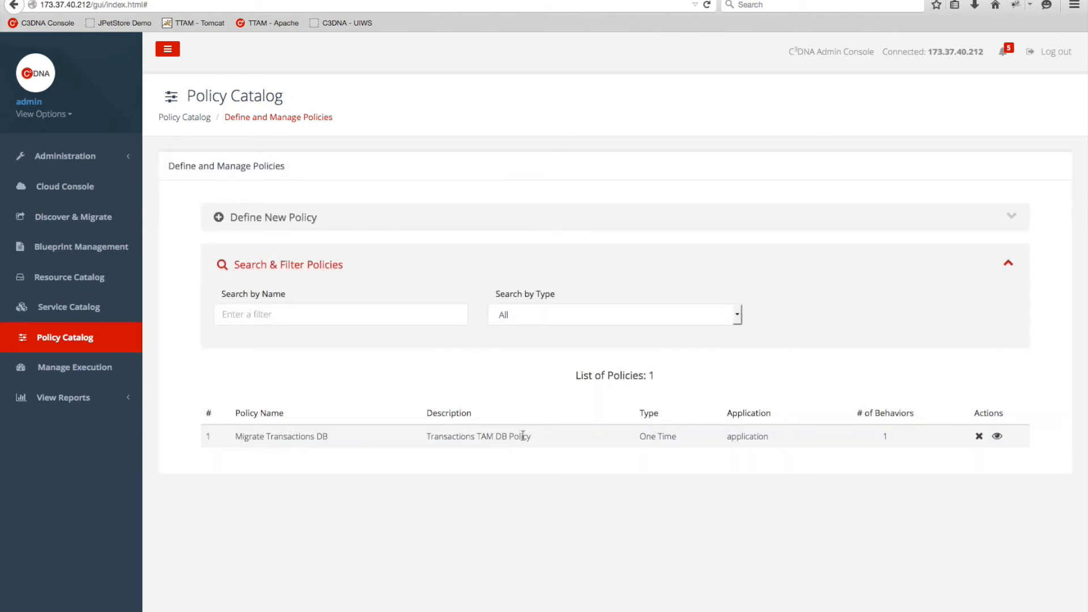
{"action": "left_click", "coordinate": [998, 437]}
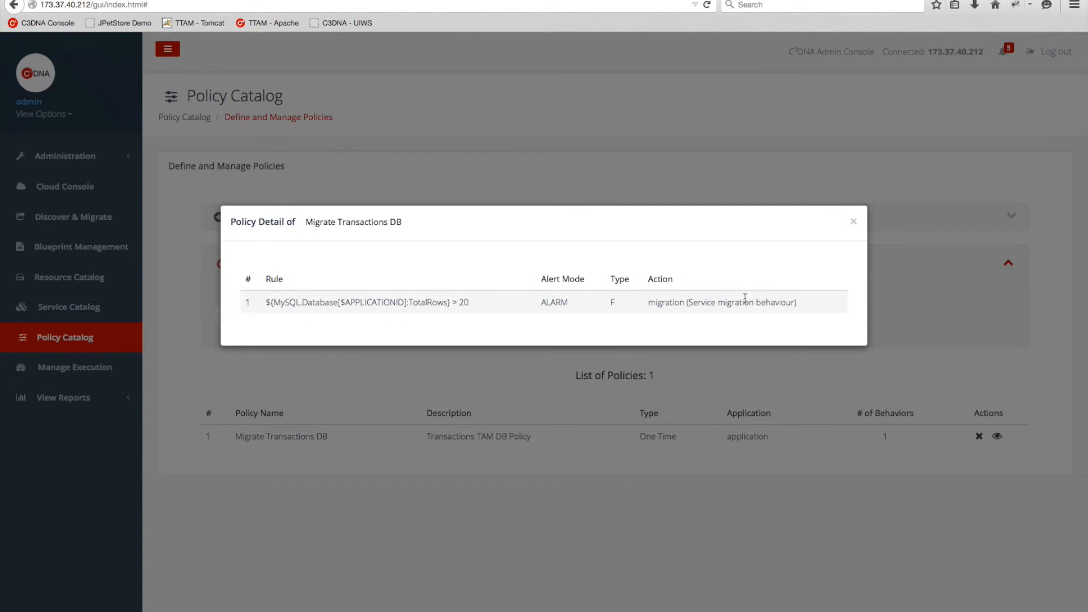
{"action": "left_click", "coordinate": [853, 221]}
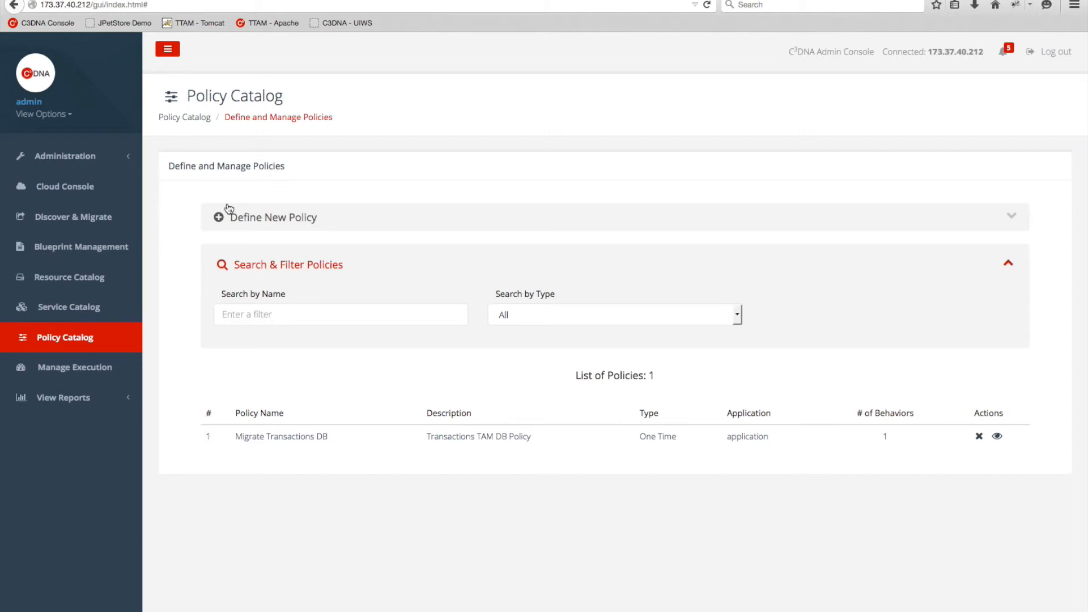
{"action": "left_click", "coordinate": [239, 218]}
{"action": "left_click", "coordinate": [241, 224]}
{"action": "left_click", "coordinate": [73, 369]}
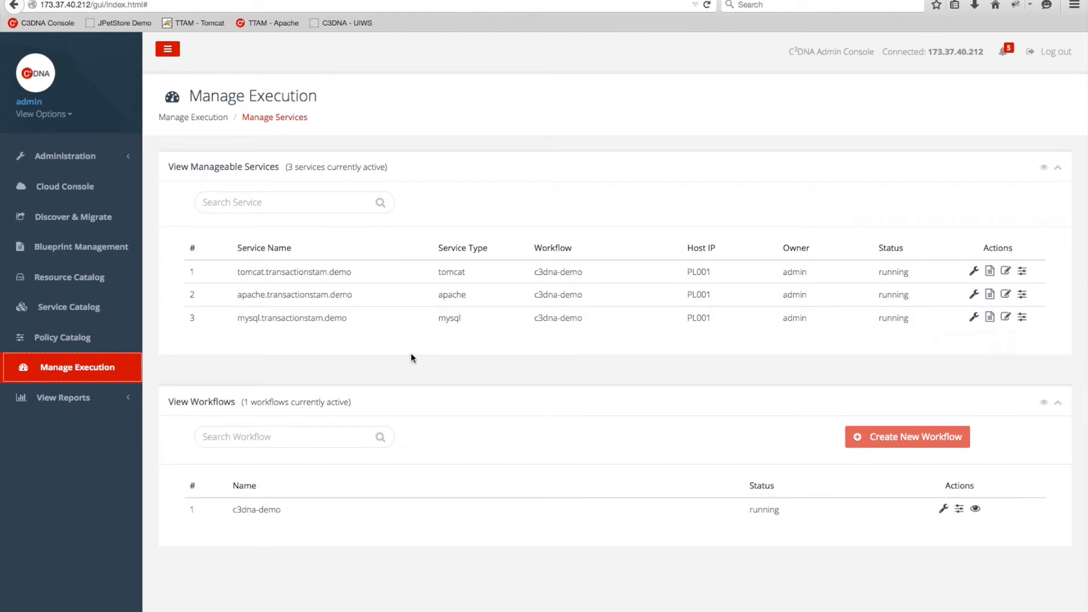
Apply the Migrate Transactions DB policy to mysql.transactionstam.demo with platformID PL006, dismissing the success message.
{"action": "left_click", "coordinate": [1022, 318]}
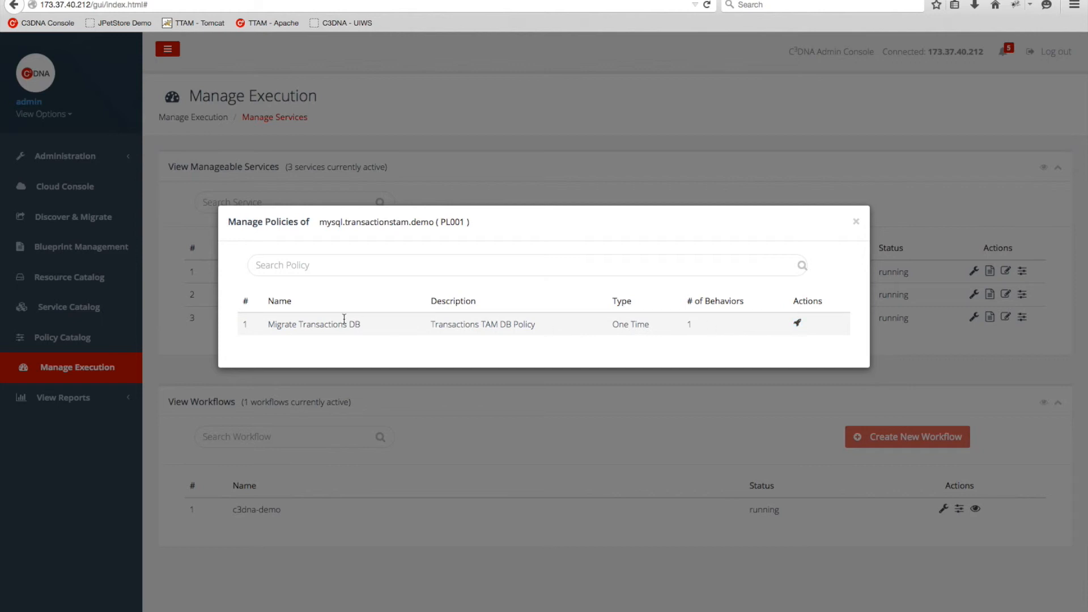
{"action": "left_click_drag", "start_coordinate": [268, 325], "coordinate": [371, 330]}
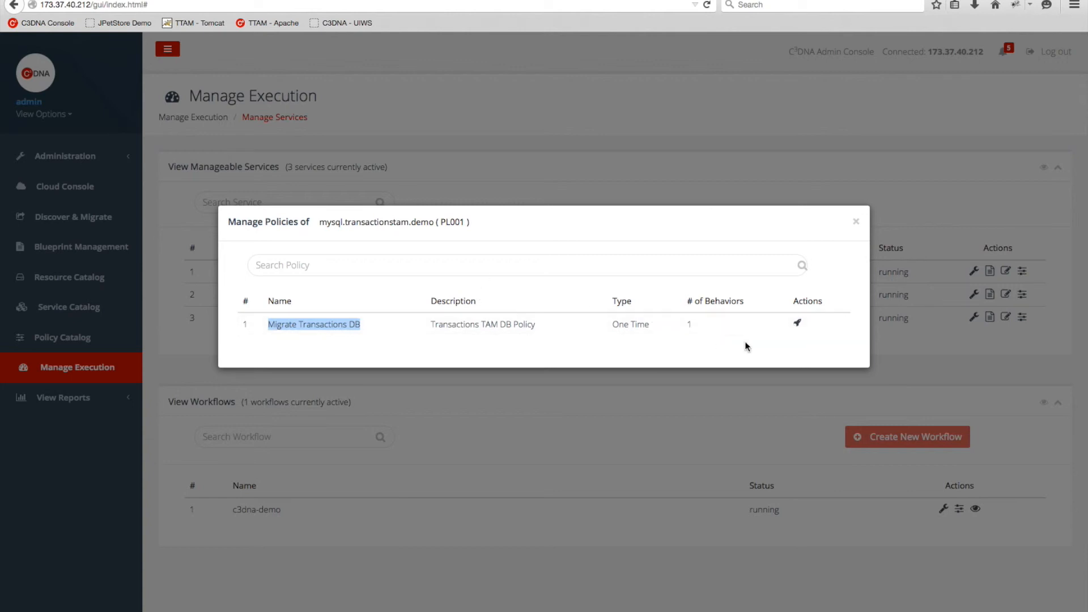
{"action": "left_click", "coordinate": [798, 324]}
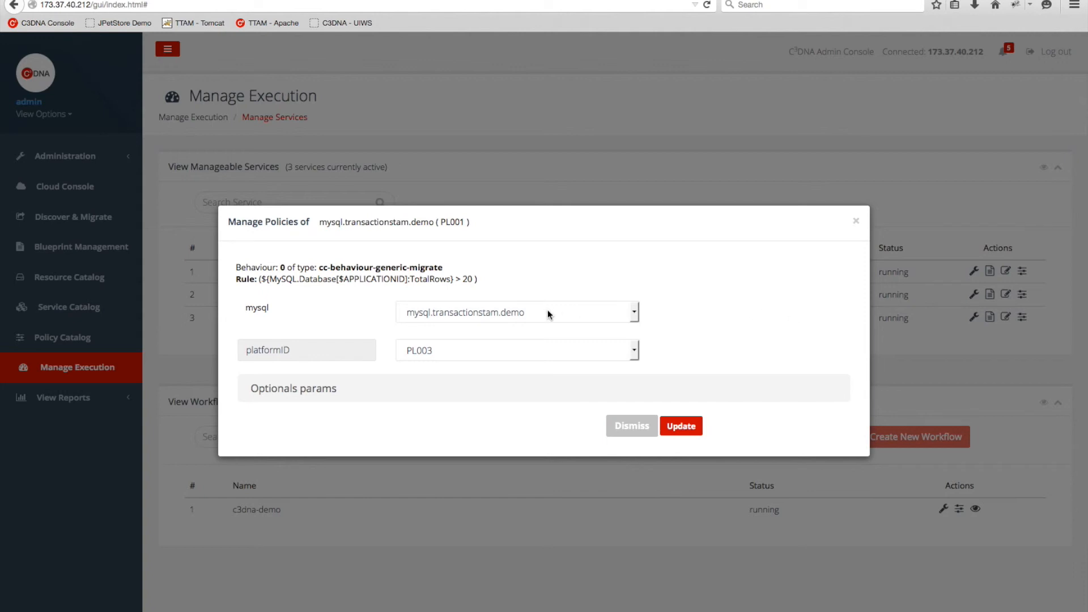
{"action": "left_click", "coordinate": [632, 350]}
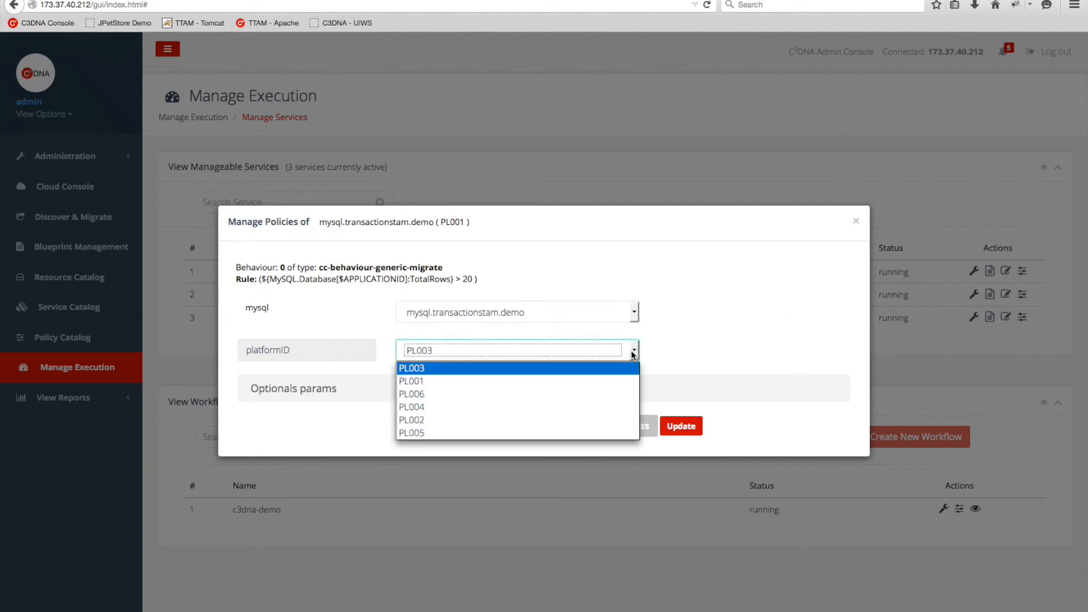
{"action": "left_click", "coordinate": [570, 394]}
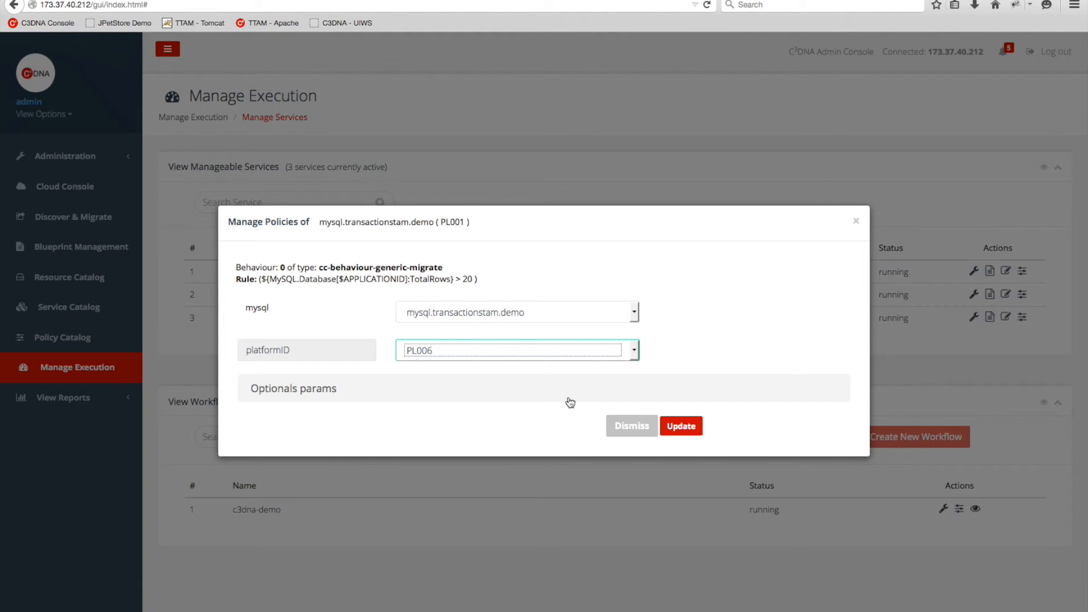
{"action": "left_click", "coordinate": [675, 428]}
{"action": "left_click", "coordinate": [680, 425]}
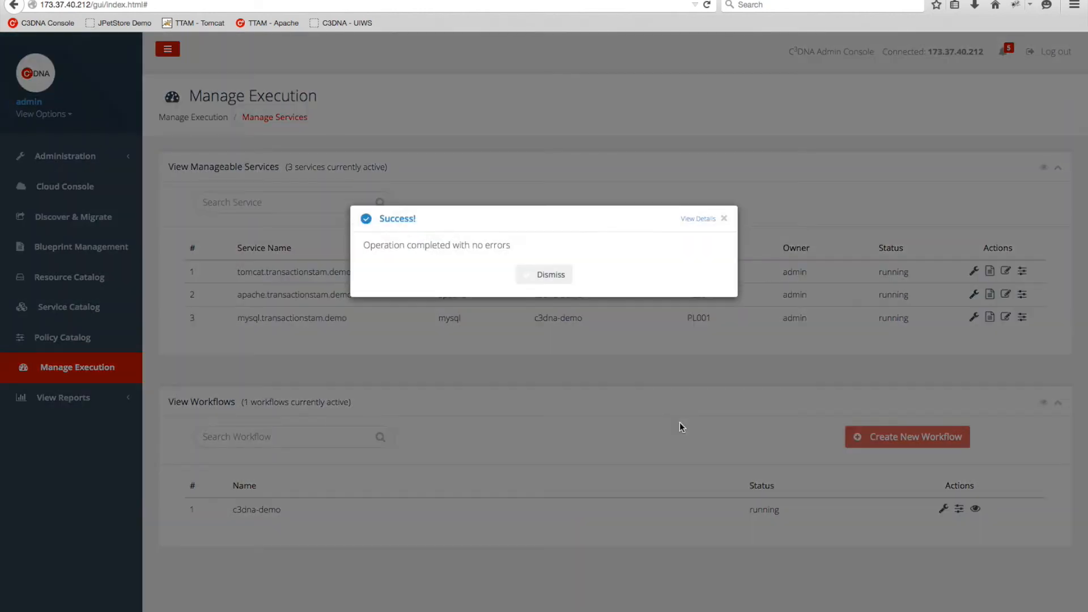
{"action": "left_click", "coordinate": [556, 274]}
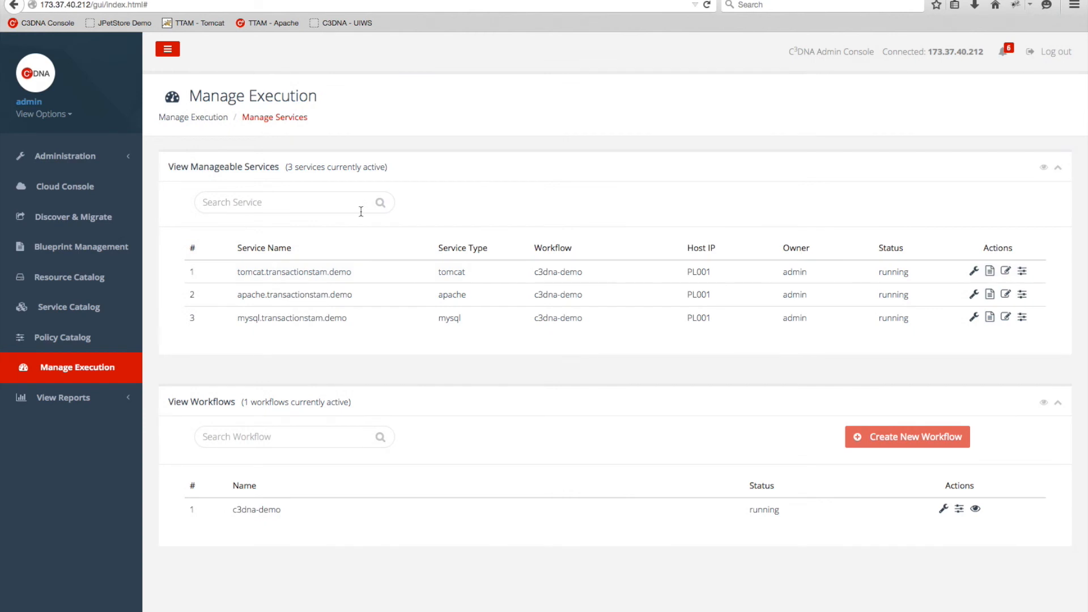
{"action": "left_click", "coordinate": [73, 195]}
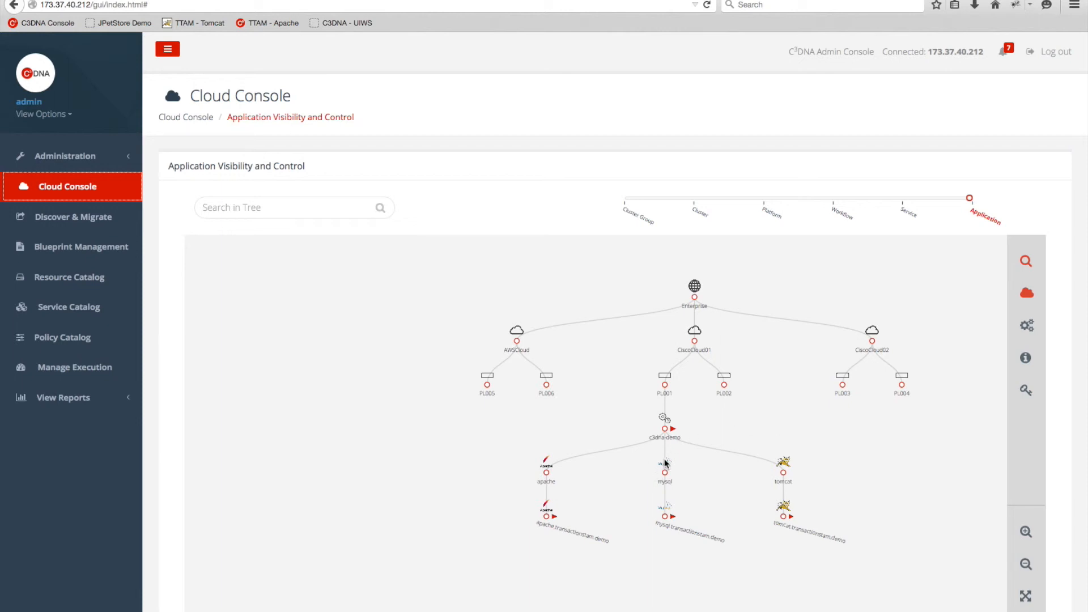
Zoom in to confirm mysql under PL006, then check the Reader now writing to 54.187.140.40.
{"action": "scroll", "coordinate": [733, 490], "scroll_direction": "up", "scroll_amount": 3}
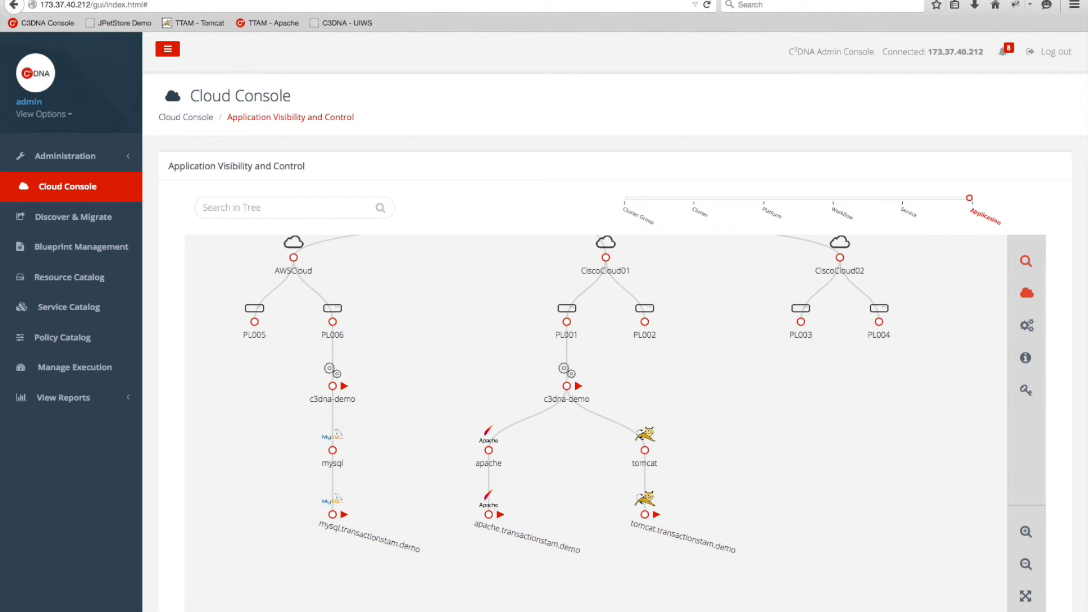
{"action": "left_click", "coordinate": [348, 1]}
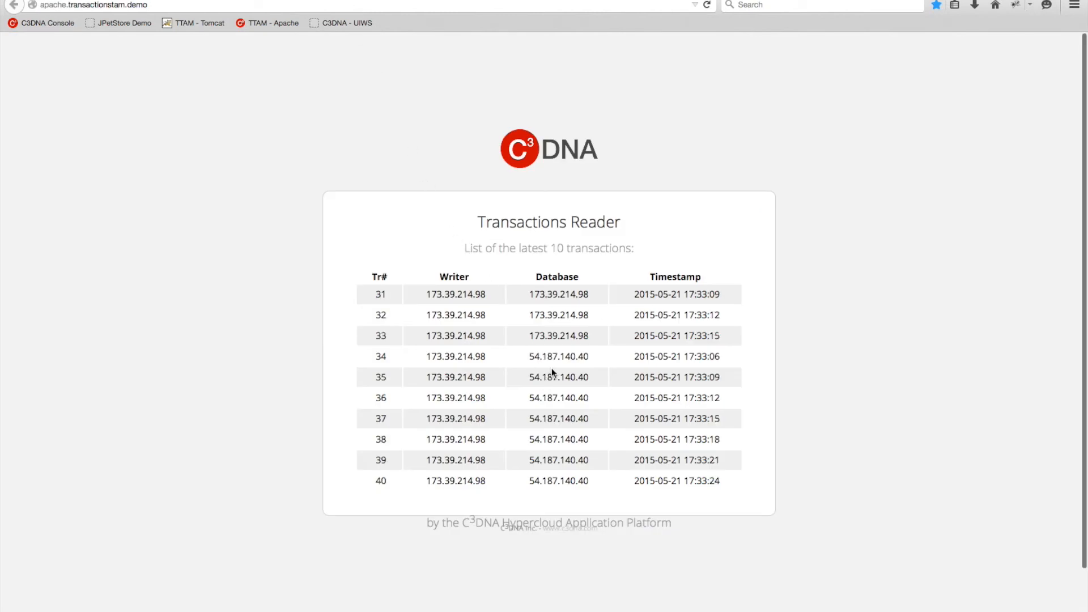
Compare Reader rows to confirm transaction 34 onward uses database 54.187.140.40, then return to the Console.
{"action": "left_click_drag", "start_coordinate": [535, 345], "coordinate": [534, 348]}
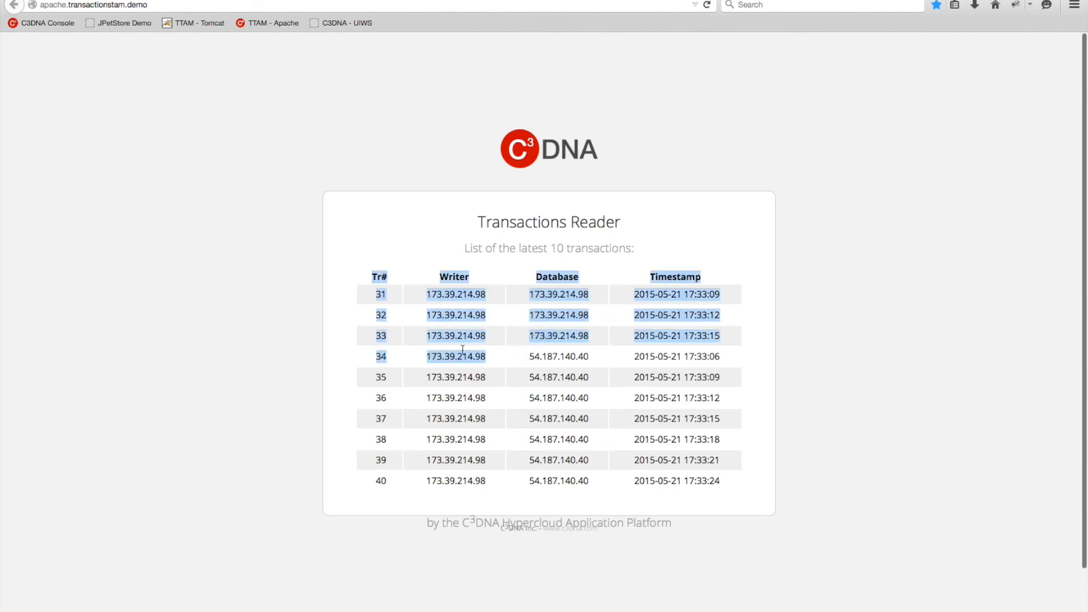
{"action": "left_click", "coordinate": [381, 344]}
{"action": "left_click_drag", "start_coordinate": [371, 336], "coordinate": [566, 336]}
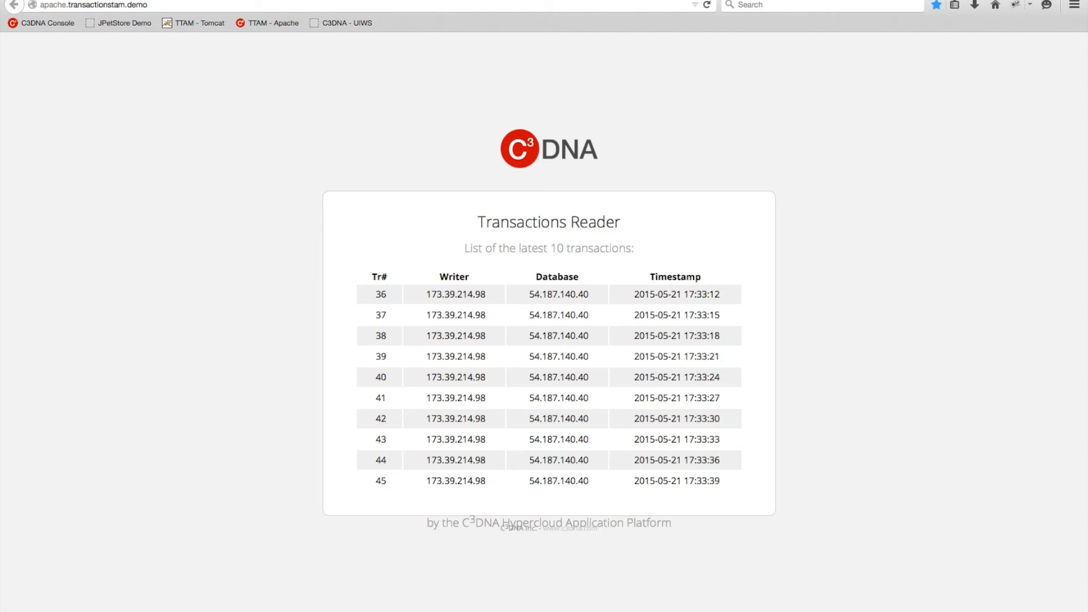
{"action": "left_click", "coordinate": [116, 0]}
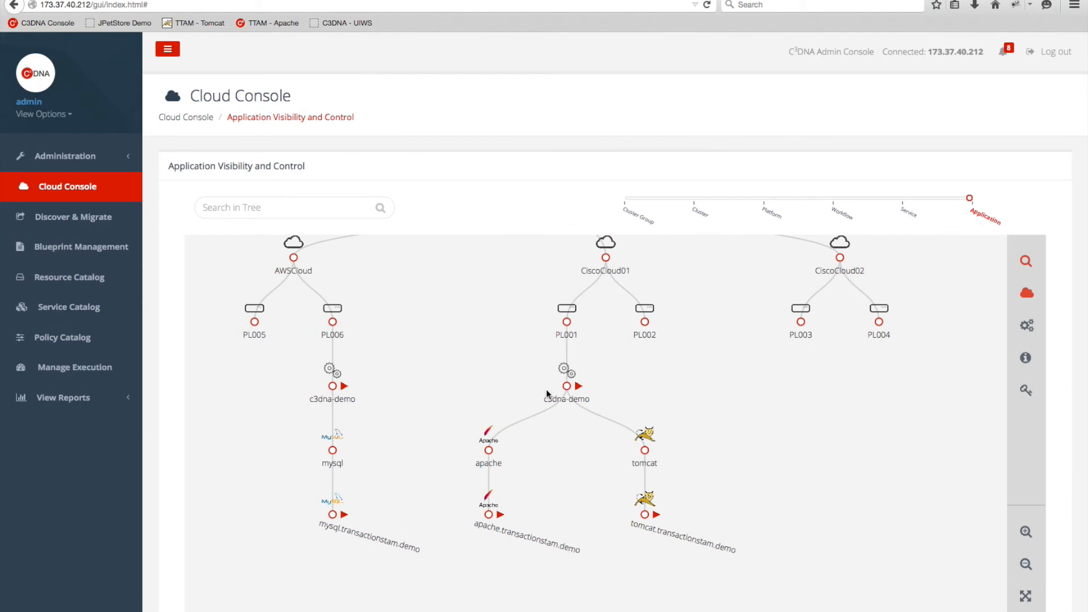
Show PL006's details: host 54.187.140.40, Linux amd64, 1 core, running workflow c3dna-demo.
{"action": "left_click_drag", "start_coordinate": [515, 372], "coordinate": [537, 389]}
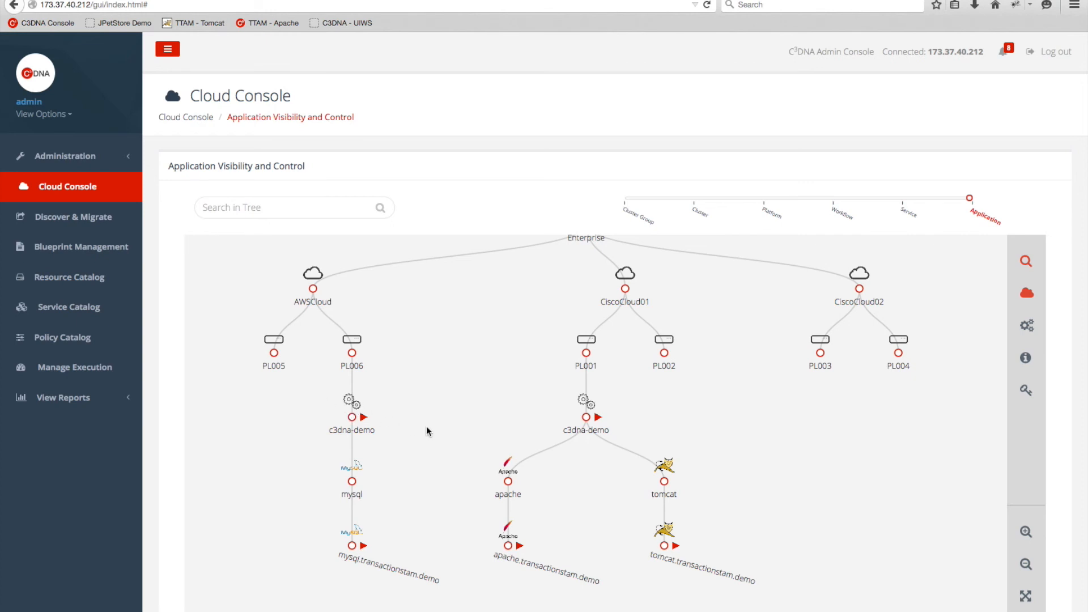
{"action": "mouse_move", "coordinate": [471, 357]}
{"action": "left_mouse_down"}
{"action": "mouse_move", "coordinate": [473, 426]}
{"action": "mouse_move", "coordinate": [466, 370]}
{"action": "left_mouse_up"}
{"action": "scroll", "coordinate": [475, 390], "scroll_direction": "up", "scroll_amount": 2}
{"action": "scroll", "coordinate": [475, 389], "scroll_direction": "down", "scroll_amount": 2}
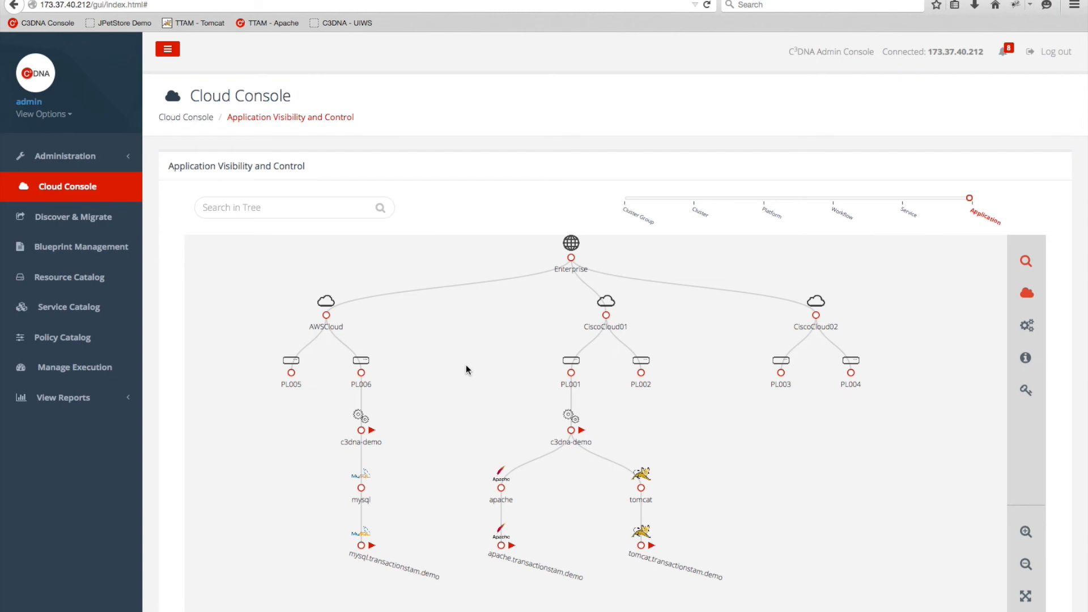
{"action": "scroll", "coordinate": [466, 365], "scroll_direction": "down", "scroll_amount": 1}
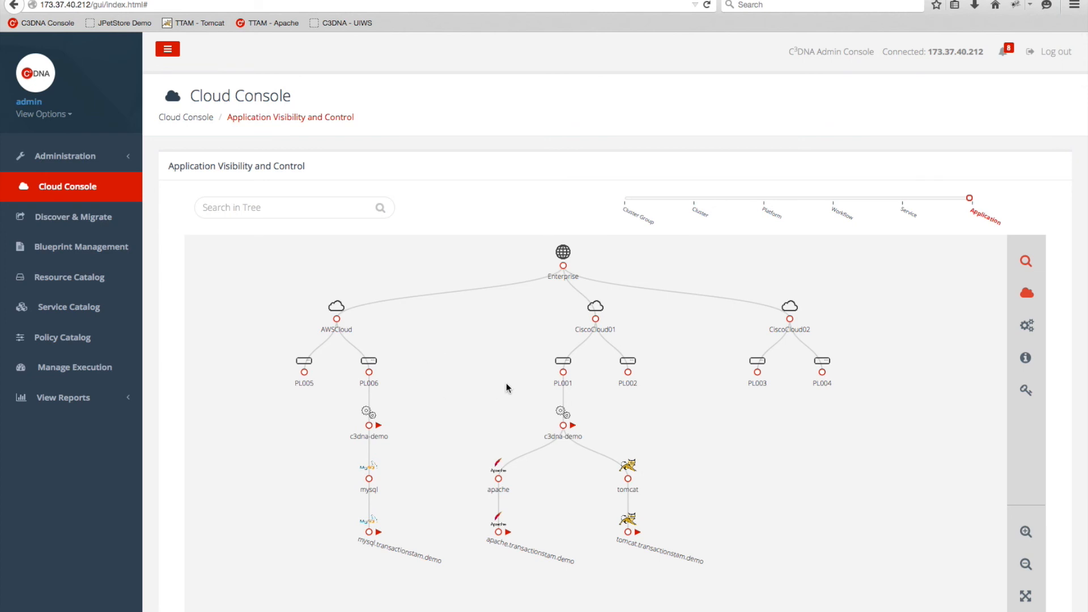
{"action": "scroll", "coordinate": [505, 383], "scroll_direction": "up", "scroll_amount": 1}
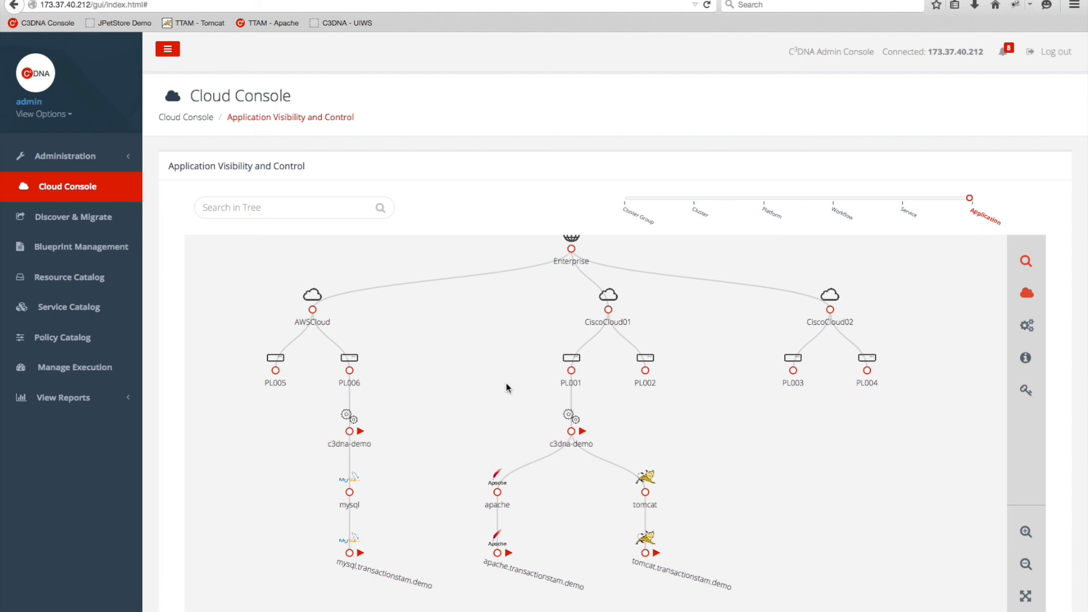
{"action": "left_click", "coordinate": [355, 382]}
{"action": "left_click_drag", "start_coordinate": [678, 378], "coordinate": [642, 386]}
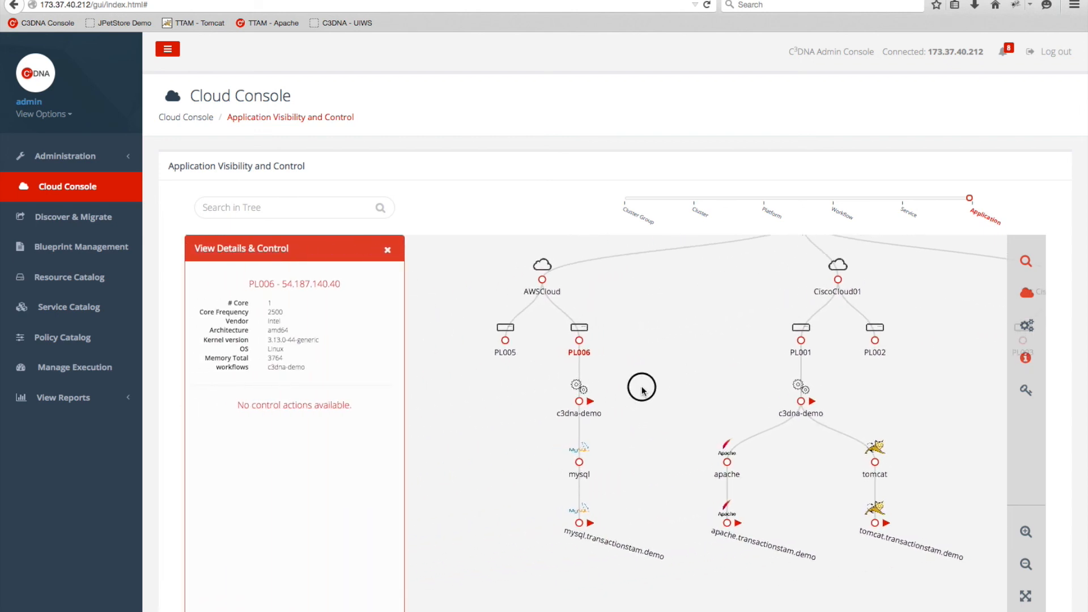